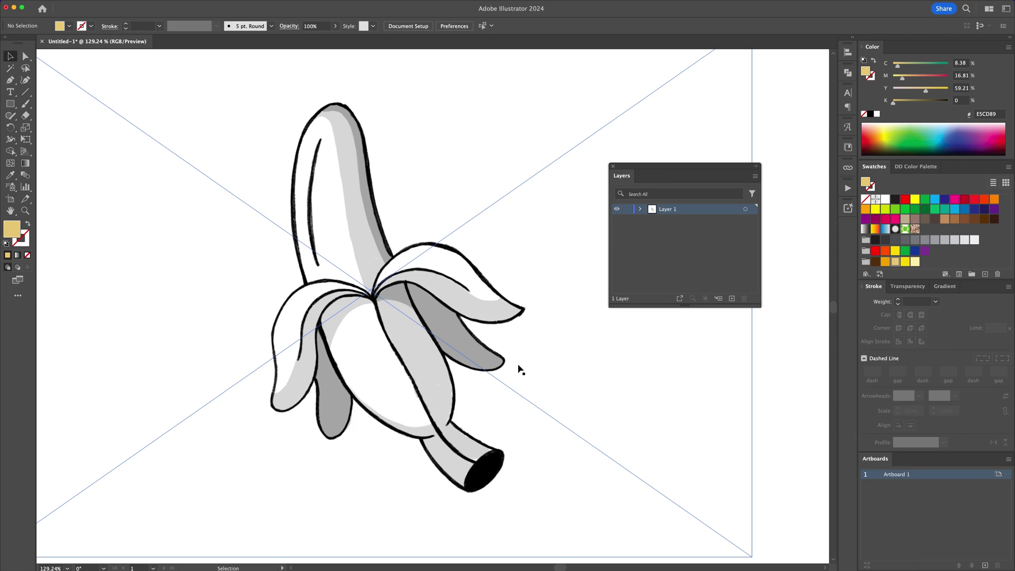
- Rename the sketch layer as reference and make it a template layer
{"action": "double_click", "coordinate": [652, 210]}
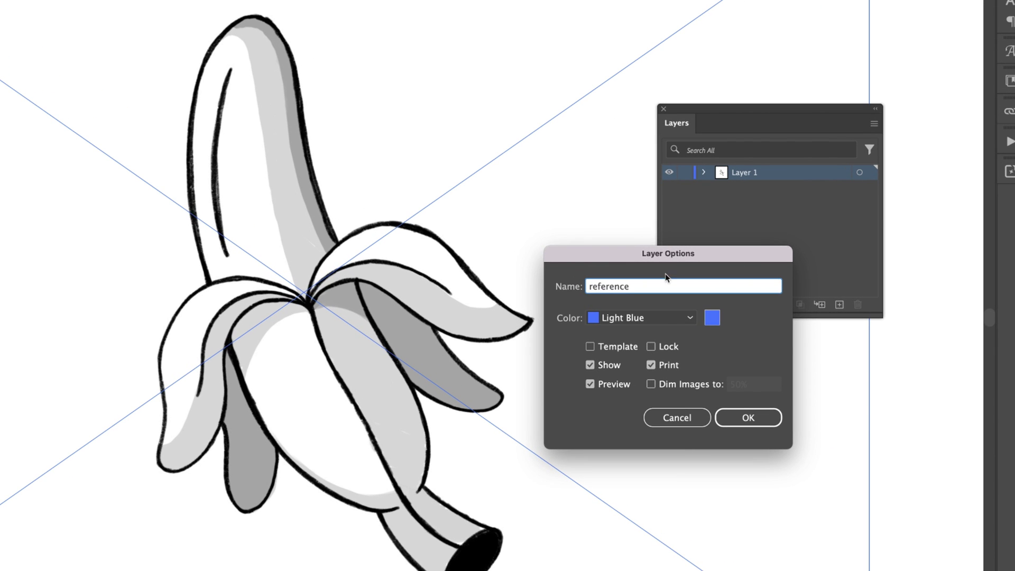
{"action": "left_click", "coordinate": [613, 347]}
{"action": "left_click", "coordinate": [751, 418]}
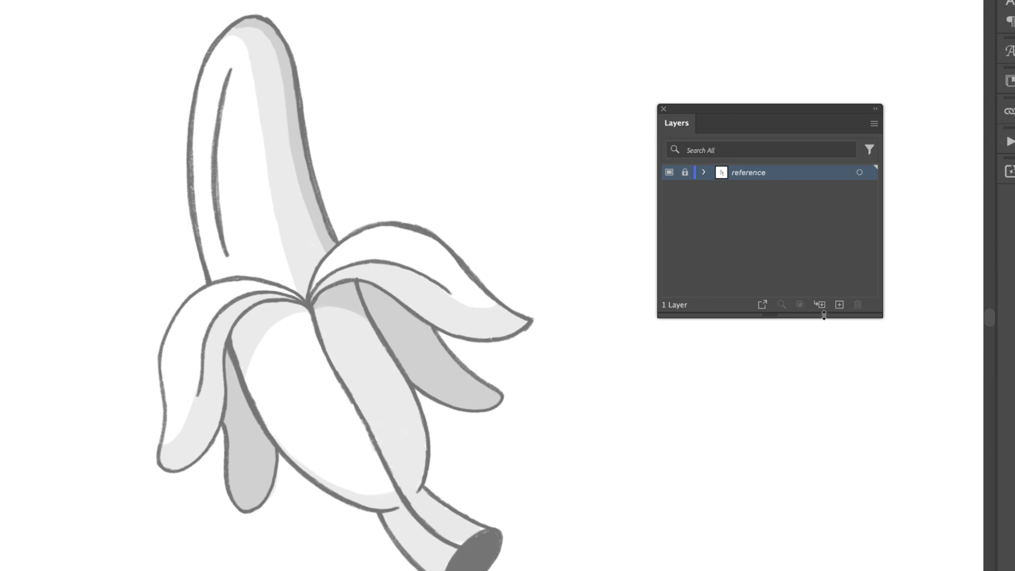
- Add two new layers above the reference layer, naming the upper one outline and the lower one colour
{"action": "left_click", "coordinate": [840, 305]}
{"action": "left_click", "coordinate": [840, 304]}
{"action": "double_click", "coordinate": [745, 173]}
{"action": "type", "text": "outline"}
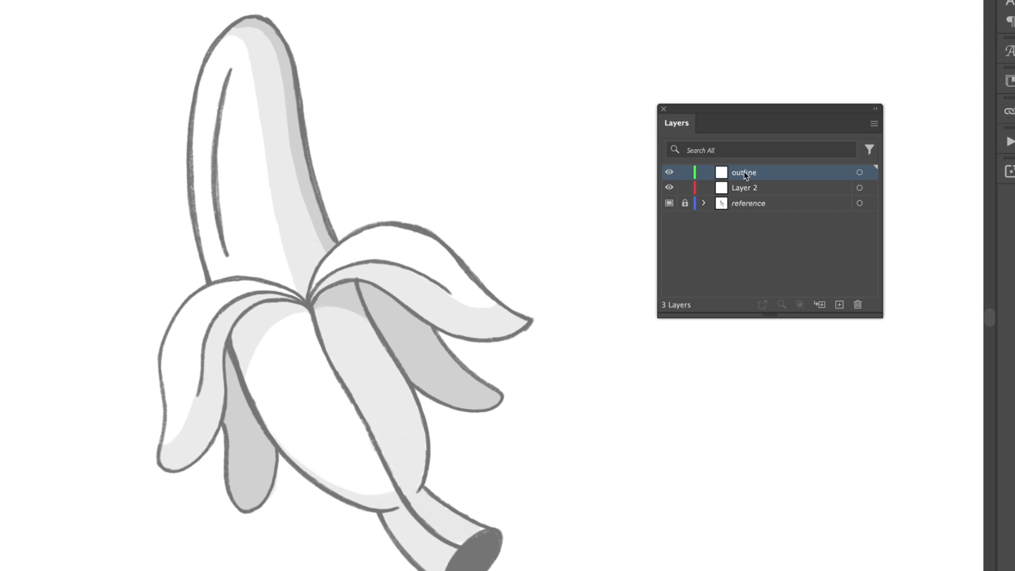
{"action": "double_click", "coordinate": [740, 187]}
{"action": "key", "text": "Return"}
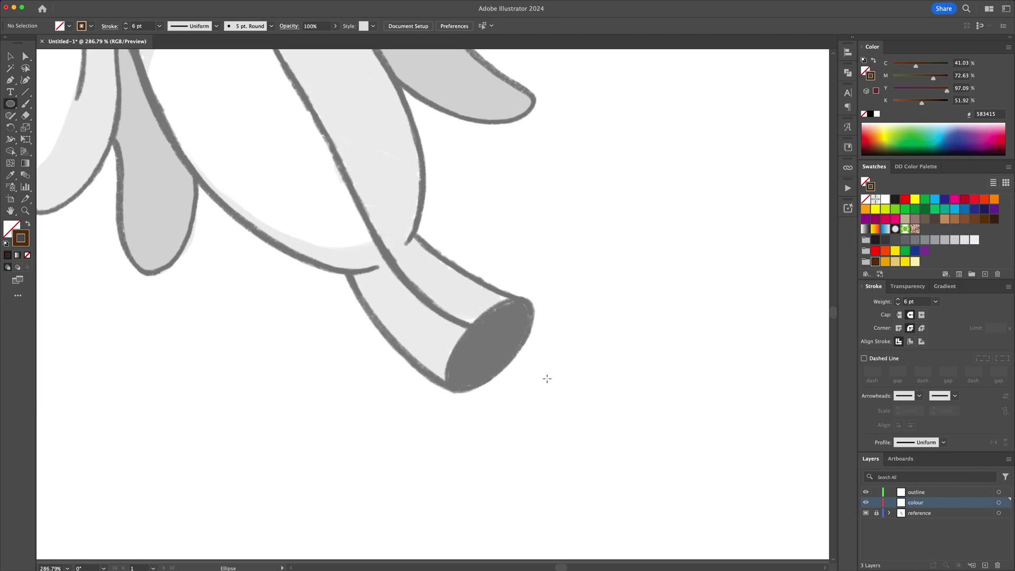
- Draw an ellipse over the cut end of the stem, then rotate and position it to match the sketch
{"action": "left_click_drag", "start_coordinate": [467, 325], "coordinate": [513, 432]}
{"action": "key", "text": "v"}
{"action": "left_click_drag", "start_coordinate": [516, 307], "coordinate": [548, 331]}
{"action": "left_click_drag", "start_coordinate": [498, 332], "coordinate": [498, 286]}
{"action": "left_click", "coordinate": [573, 310]}
- Trace the upper and lower edges of the stem with curved Pen paths running between the ellipse and the banana's body
{"action": "key", "text": "p"}
{"action": "left_click", "coordinate": [519, 297]}
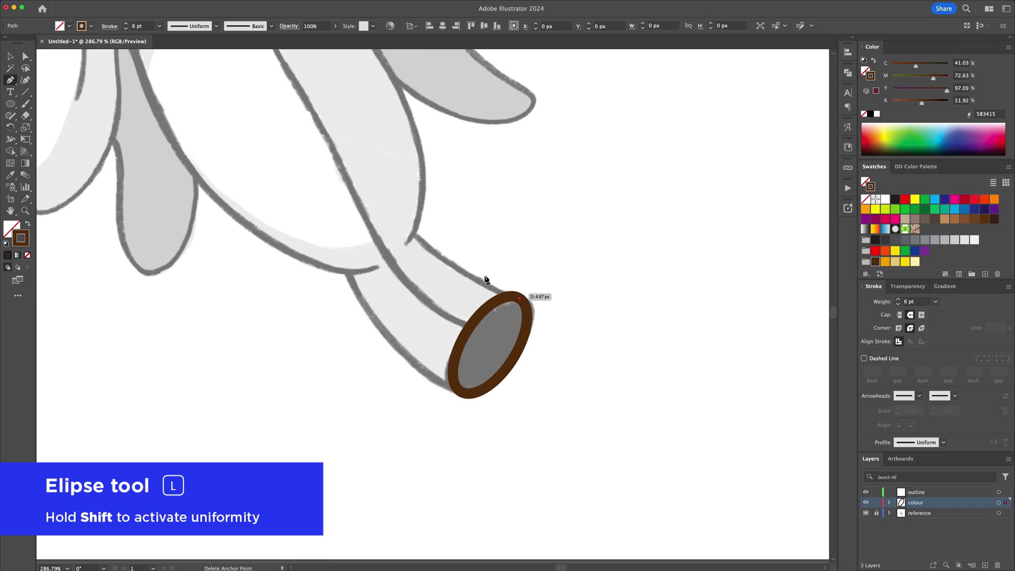
{"action": "left_click_drag", "start_coordinate": [409, 221], "coordinate": [367, 164]}
{"action": "key", "text": "v"}
{"action": "left_click", "coordinate": [509, 201]}
{"action": "key", "text": "p"}
{"action": "left_click", "coordinate": [343, 263]}
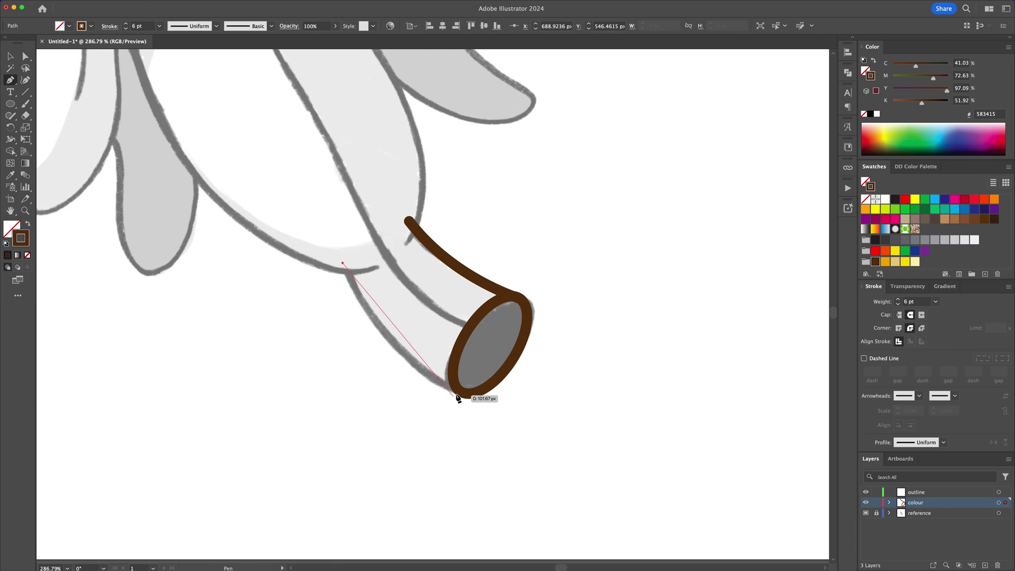
{"action": "mouse_move", "coordinate": [461, 391]}
{"action": "left_mouse_down"}
{"action": "mouse_move", "coordinate": [544, 426]}
{"action": "mouse_move", "coordinate": [559, 447]}
{"action": "left_mouse_up"}
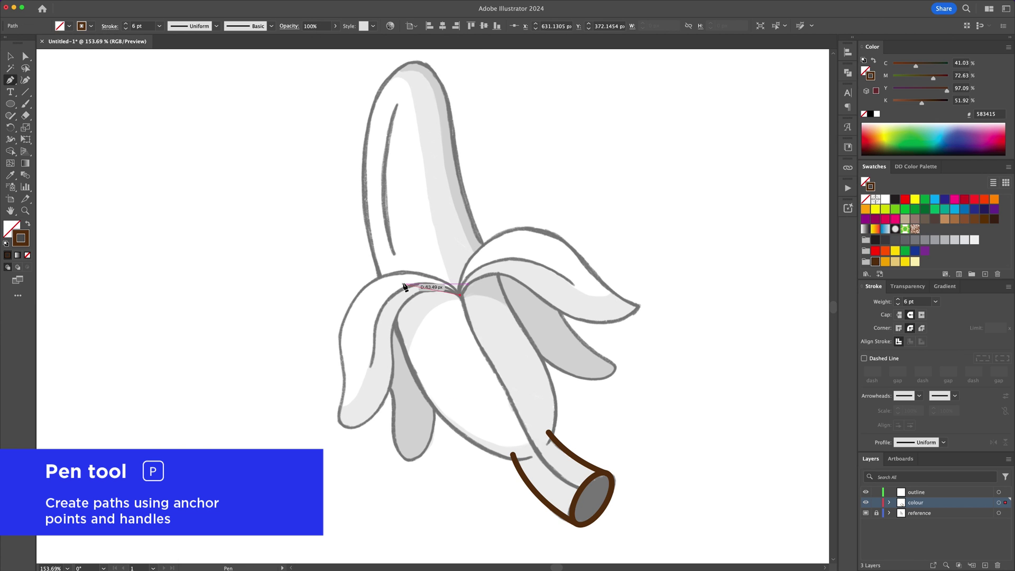
- Trace the large front peel on the left as a closed Pen path starting and ending at the central junction
{"action": "left_click_drag", "start_coordinate": [379, 277], "coordinate": [334, 297]}
{"action": "left_click_drag", "start_coordinate": [343, 370], "coordinate": [345, 396]}
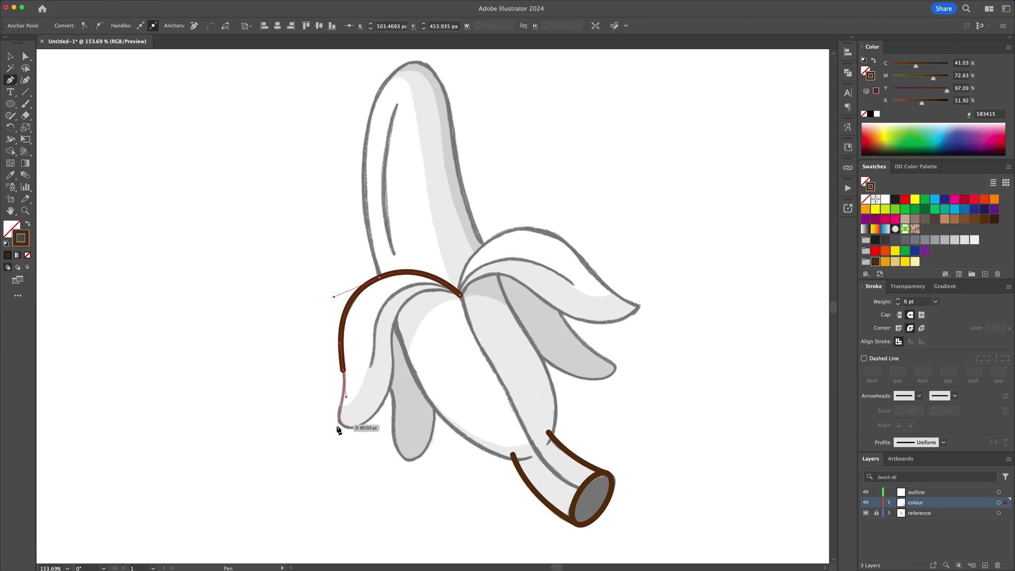
{"action": "left_click_drag", "start_coordinate": [332, 433], "coordinate": [392, 390]}
{"action": "left_click_drag", "start_coordinate": [392, 380], "coordinate": [395, 334]}
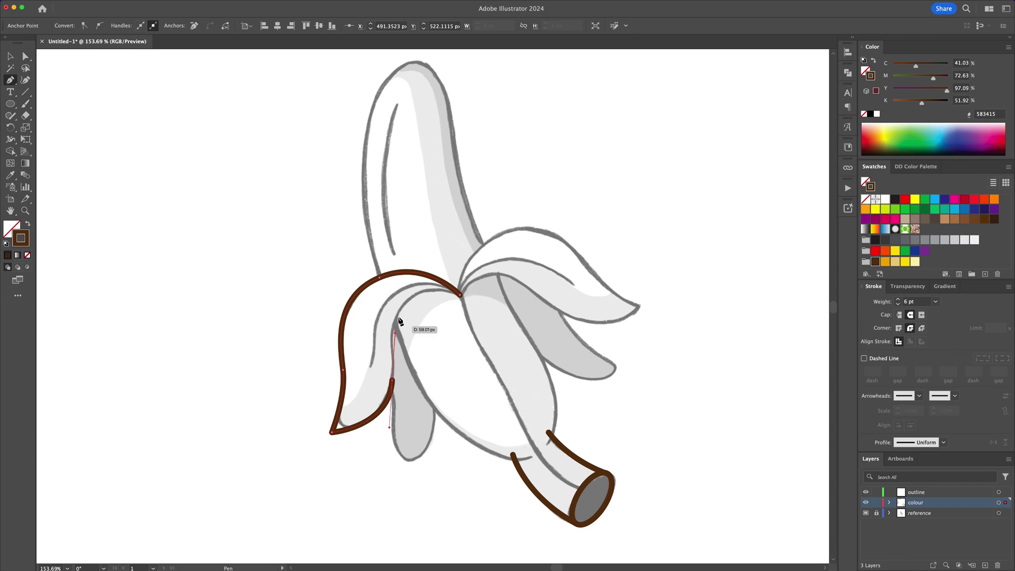
{"action": "left_click_drag", "start_coordinate": [461, 294], "coordinate": [534, 313]}
- Trace the large front peel on the right as a closed Pen path back to the central junction
{"action": "left_click_drag", "start_coordinate": [517, 231], "coordinate": [581, 223]}
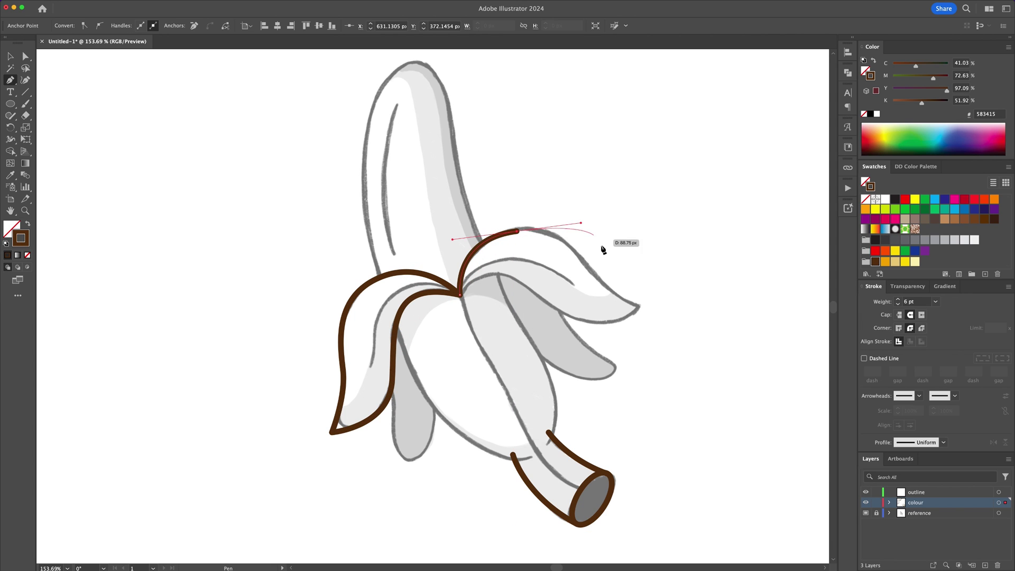
{"action": "mouse_move", "coordinate": [640, 306]}
{"action": "left_mouse_down"}
{"action": "mouse_move", "coordinate": [657, 303]}
{"action": "mouse_move", "coordinate": [696, 327]}
{"action": "left_mouse_up"}
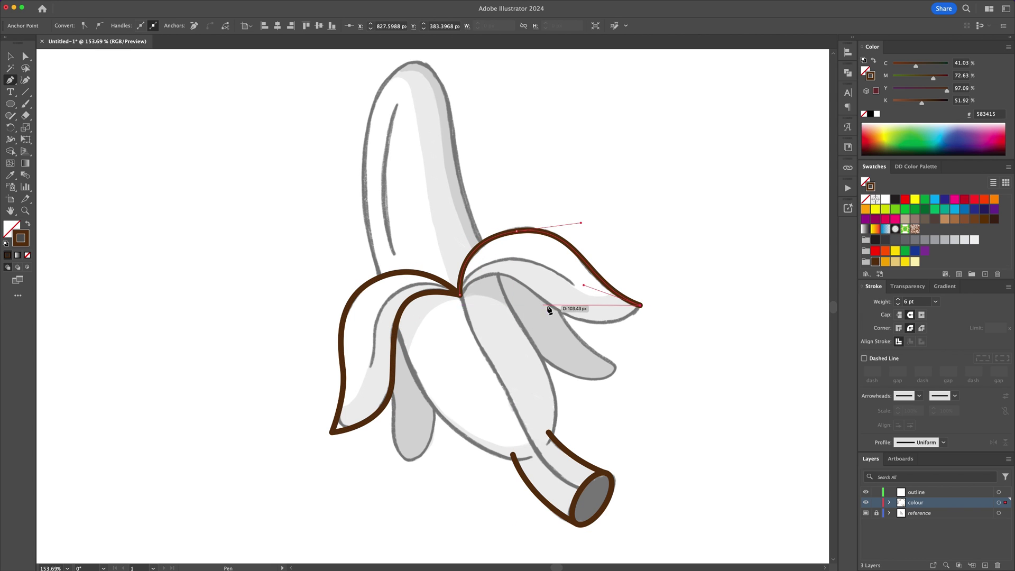
{"action": "left_click_drag", "start_coordinate": [549, 305], "coordinate": [485, 267]}
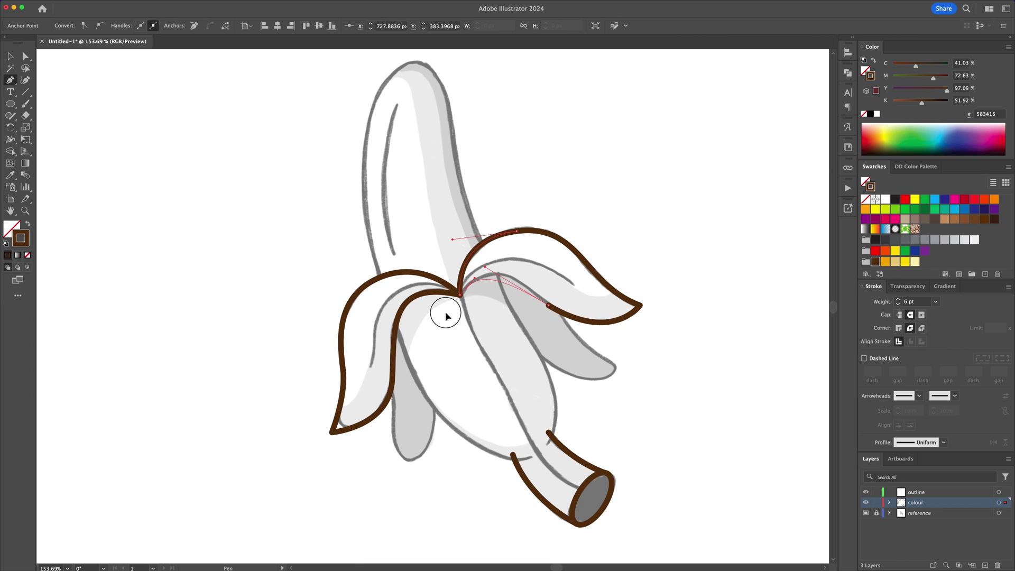
{"action": "left_click_drag", "start_coordinate": [446, 316], "coordinate": [445, 316]}
- Round the pointed tips of both large front peels with the Direct Selection tool
{"action": "key", "text": "a"}
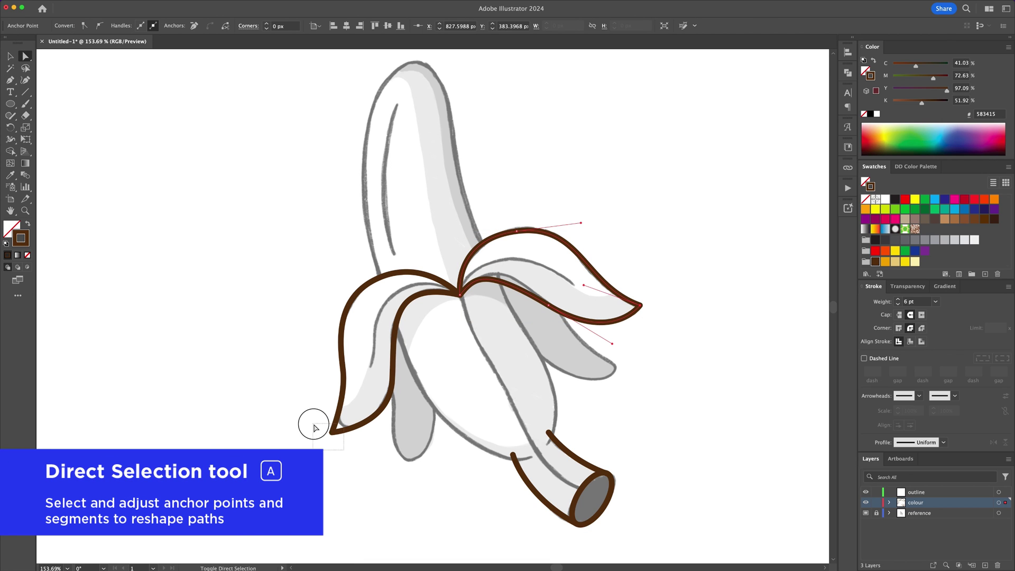
{"action": "left_click_drag", "start_coordinate": [314, 425], "coordinate": [347, 418]}
{"action": "key", "text": "v"}
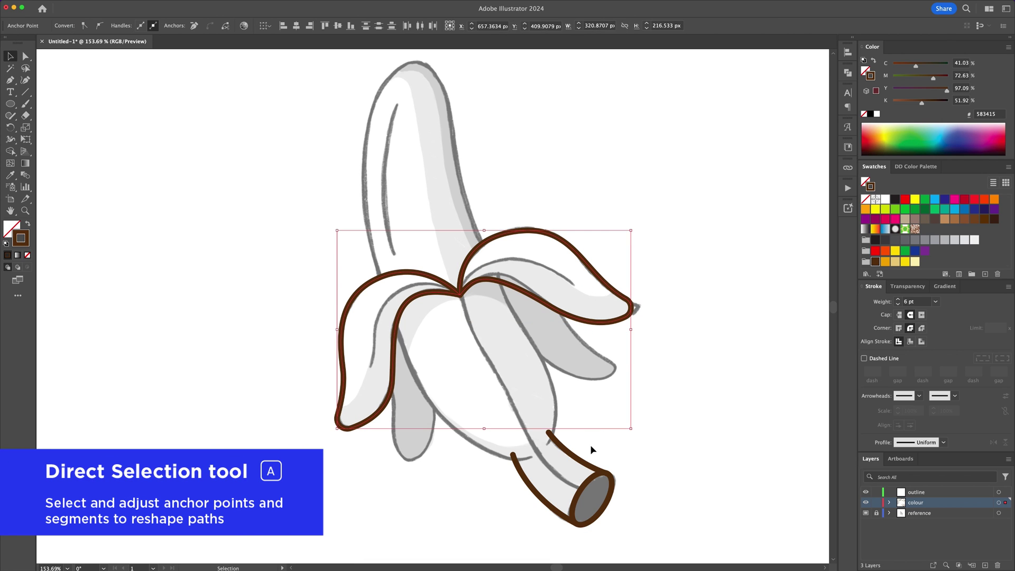
{"action": "left_click", "coordinate": [592, 446]}
- Trace the inner fold line of the right front peel with a curved Pen path from the central junction
{"action": "key", "text": "p"}
{"action": "left_click", "coordinate": [460, 295]}
{"action": "left_click_drag", "start_coordinate": [573, 284], "coordinate": [661, 332]}
{"action": "left_click", "coordinate": [460, 294]}
{"action": "left_click_drag", "start_coordinate": [389, 300], "coordinate": [358, 334]}
{"action": "left_click_drag", "start_coordinate": [372, 366], "coordinate": [358, 388]}
{"action": "key", "text": "super+z"}
{"action": "key", "text": "super+z"}
{"action": "key", "text": "super+z"}
{"action": "left_click", "coordinate": [489, 324], "text": "super"}
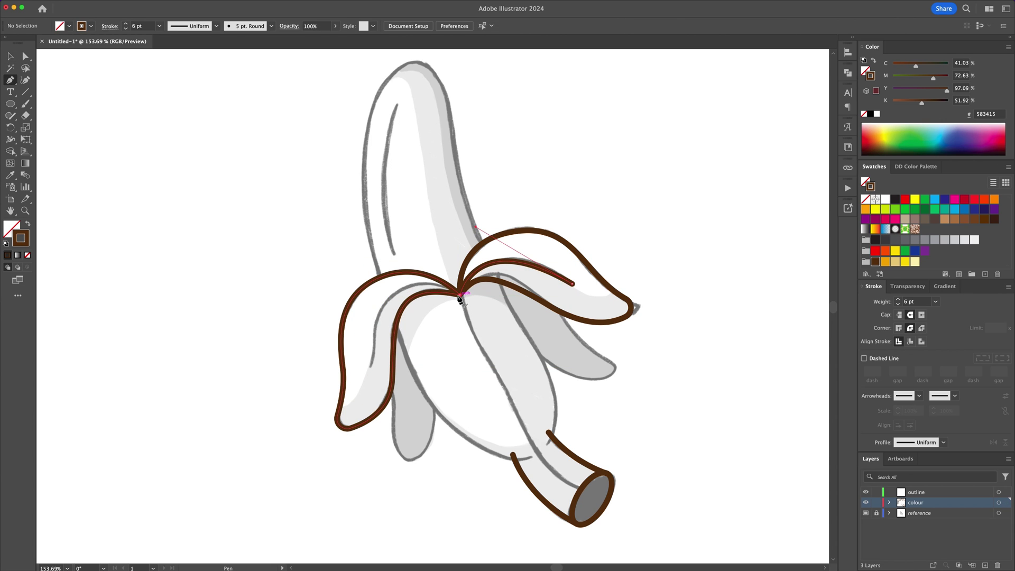
- Trace the left front peel's inner fold line from the central junction and bend it to follow the sketch
{"action": "left_click", "coordinate": [460, 294]}
{"action": "left_click", "coordinate": [371, 362]}
{"action": "left_click_drag", "start_coordinate": [416, 327], "coordinate": [390, 301]}
{"action": "key", "text": "v"}
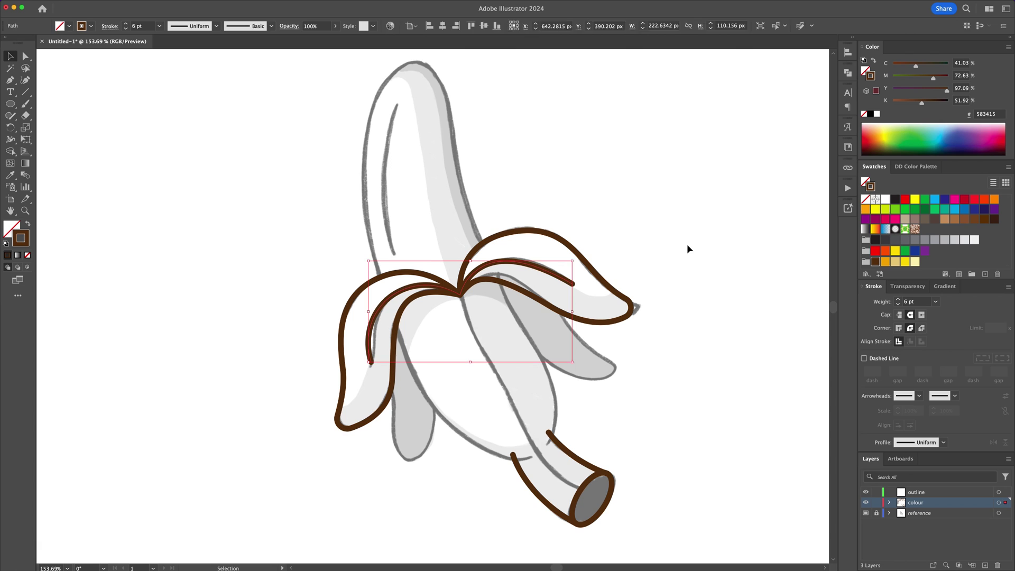
{"action": "left_click", "coordinate": [687, 245]}
- Trace the right and lower-left edges of the banana's lower body with curved Pen paths down to the stem
{"action": "key", "text": "p"}
{"action": "left_click", "coordinate": [500, 282]}
{"action": "left_click_drag", "start_coordinate": [527, 333], "coordinate": [547, 358]}
{"action": "mouse_move", "coordinate": [548, 443]}
{"action": "left_mouse_down"}
{"action": "mouse_move", "coordinate": [531, 479]}
{"action": "mouse_move", "coordinate": [634, 478]}
{"action": "mouse_move", "coordinate": [649, 464]}
{"action": "left_mouse_up"}
{"action": "left_click", "coordinate": [481, 423], "text": "super"}
{"action": "left_click", "coordinate": [396, 326]}
{"action": "left_click", "coordinate": [649, 462], "text": "super"}
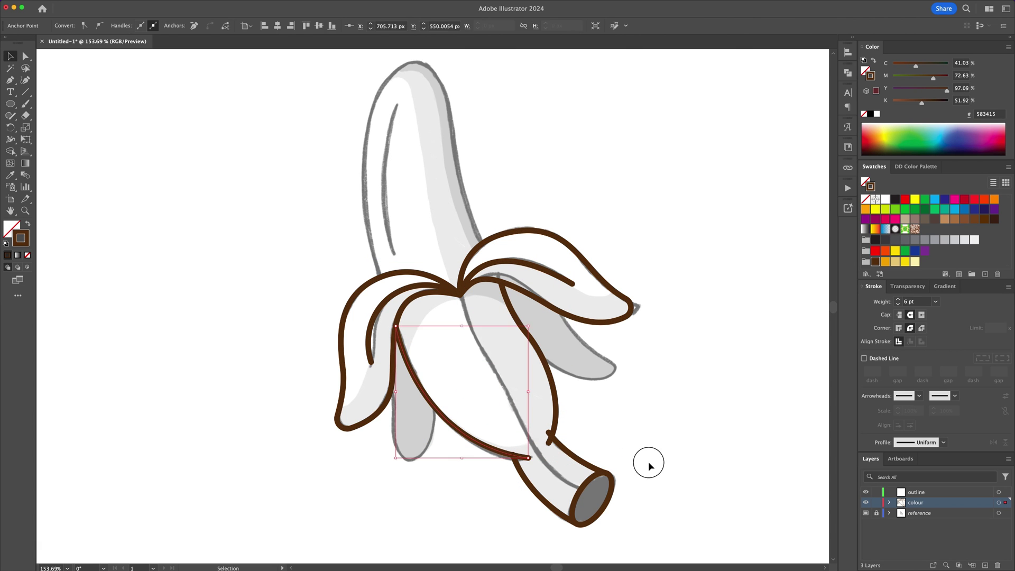
{"action": "left_click", "coordinate": [649, 465]}
- Trace the small back peel on the right with the Pen tool and round its tip
{"action": "key", "text": "p"}
{"action": "left_click", "coordinate": [560, 312]}
{"action": "left_click_drag", "start_coordinate": [621, 364], "coordinate": [665, 385]}
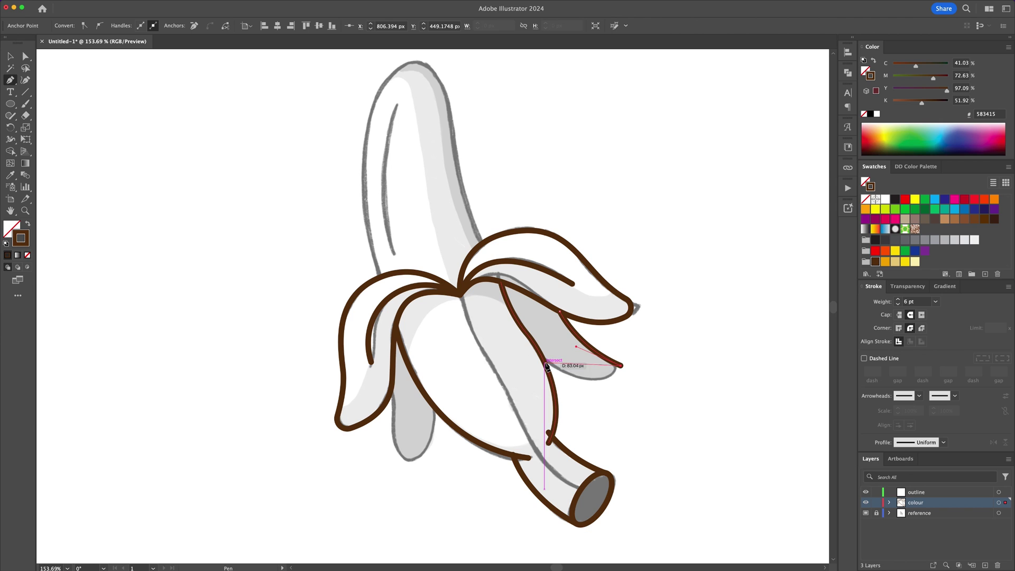
{"action": "left_click_drag", "start_coordinate": [546, 364], "coordinate": [483, 328]}
{"action": "key", "text": "Escape"}
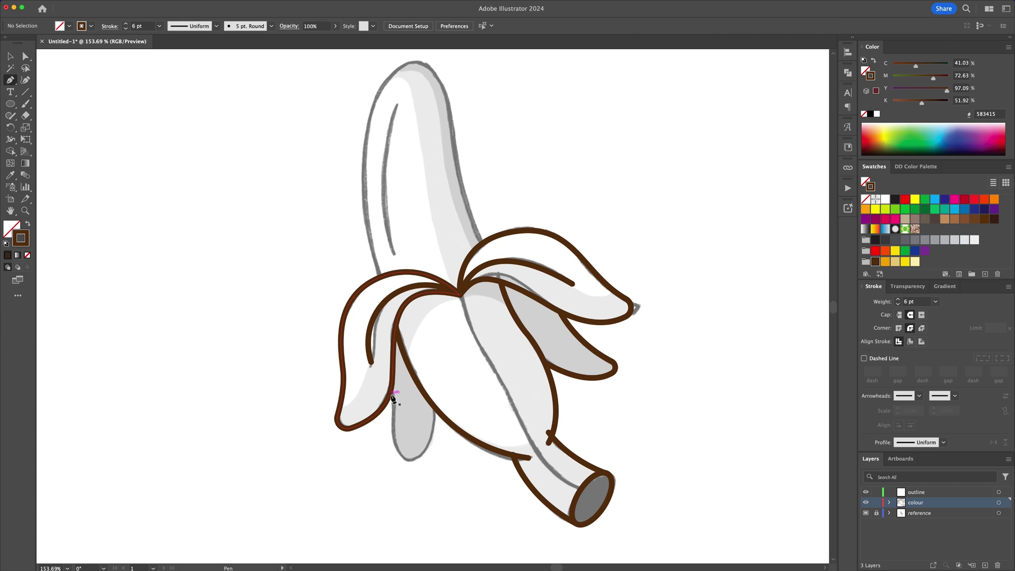
- Trace the small back peel on the lower left with the Pen tool and round its tip to about 9 px
{"action": "left_click", "coordinate": [390, 393]}
{"action": "left_click_drag", "start_coordinate": [397, 469], "coordinate": [387, 496]}
{"action": "left_click", "coordinate": [398, 469]}
{"action": "mouse_move", "coordinate": [436, 408]}
{"action": "left_mouse_down"}
{"action": "mouse_move", "coordinate": [441, 355]}
{"action": "mouse_move", "coordinate": [438, 375]}
{"action": "left_mouse_up"}
{"action": "key", "text": "a"}
{"action": "left_click", "coordinate": [398, 468]}
{"action": "left_click_drag", "start_coordinate": [402, 462], "coordinate": [407, 457]}
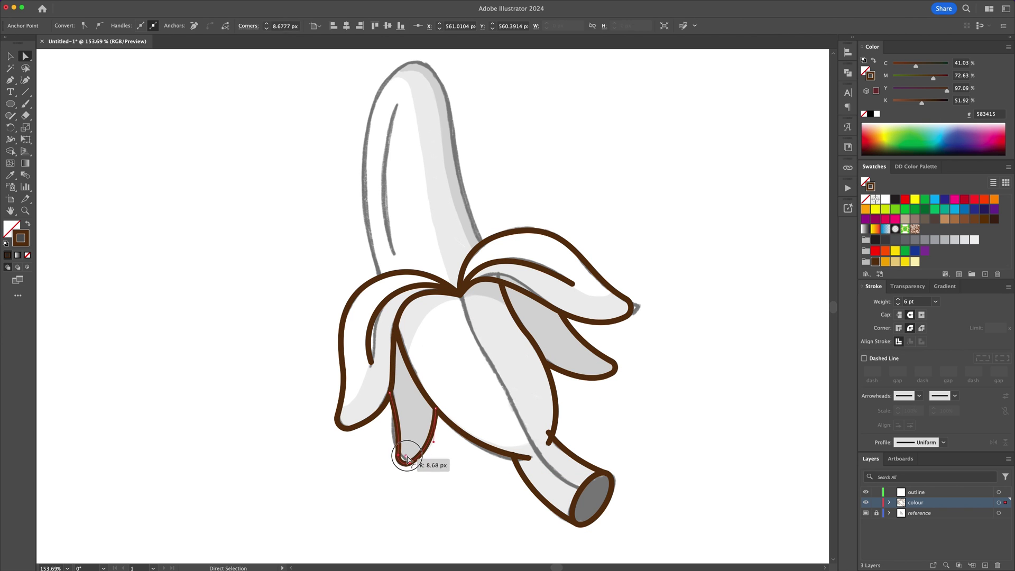
- Trace the banana's upper outline from the left peel over the rounded top and down to the right peel
{"action": "key", "text": "p"}
{"action": "scroll", "coordinate": [402, 370], "scroll_direction": "up", "scroll_amount": 3}
{"action": "left_click", "coordinate": [393, 345]}
{"action": "left_click_drag", "start_coordinate": [378, 216], "coordinate": [454, 134]}
{"action": "left_click_drag", "start_coordinate": [472, 243], "coordinate": [480, 272]}
{"action": "key", "text": "super+z"}
{"action": "key", "text": "super+z"}
{"action": "left_click_drag", "start_coordinate": [426, 130], "coordinate": [442, 131]}
{"action": "left_click_drag", "start_coordinate": [466, 200], "coordinate": [468, 253]}
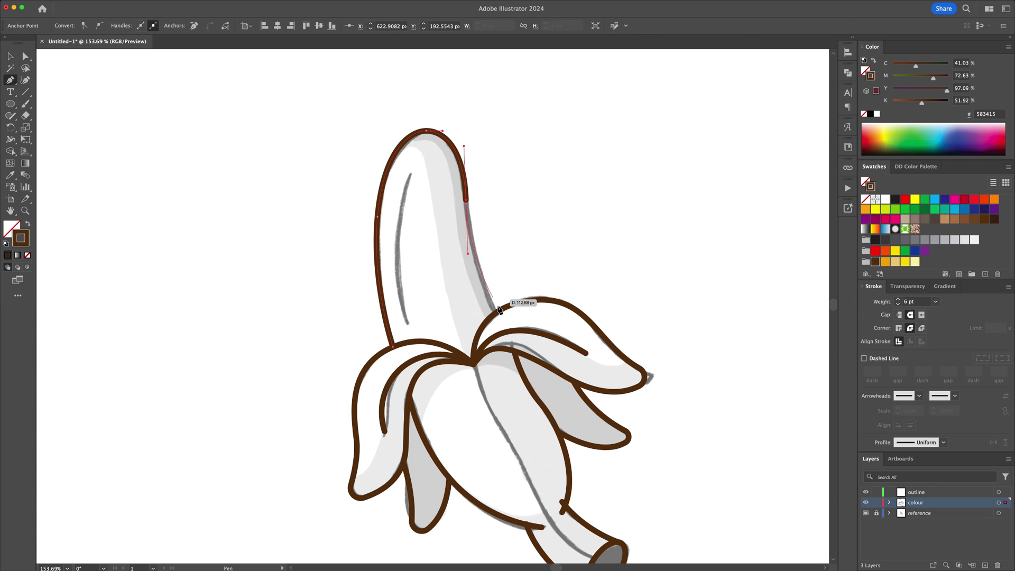
{"action": "left_click", "coordinate": [496, 311]}
{"action": "key", "text": "v"}
{"action": "left_click", "coordinate": [548, 226]}
- Draw a straight vertical detail line inside the upper banana and bend it into a curve matching the sketch
{"action": "key", "text": "p"}
{"action": "left_click", "coordinate": [406, 173]}
{"action": "left_click", "coordinate": [406, 323], "text": "shift"}
{"action": "key", "text": "v"}
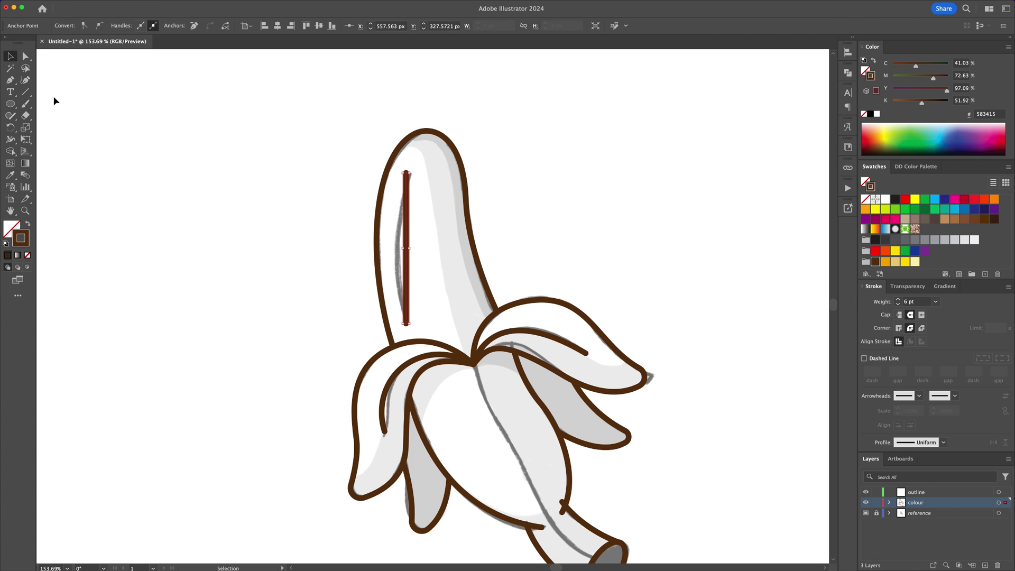
{"action": "key", "text": "shift+c"}
{"action": "mouse_move", "coordinate": [406, 237]}
{"action": "left_mouse_down"}
{"action": "mouse_move", "coordinate": [394, 234]}
{"action": "mouse_move", "coordinate": [429, 247]}
{"action": "mouse_move", "coordinate": [453, 290]}
{"action": "left_mouse_up"}
{"action": "key", "text": "v"}
{"action": "left_click", "coordinate": [498, 201]}
- Trace the central ridge line from the peel junction down through the body to the stem's end ellipse
{"action": "scroll", "coordinate": [498, 201], "scroll_direction": "down", "scroll_amount": 5}
{"action": "key", "text": "z"}
{"action": "key", "text": "p"}
{"action": "left_click", "coordinate": [384, 157]}
{"action": "left_click_drag", "start_coordinate": [487, 369], "coordinate": [498, 402]}
{"action": "left_click_drag", "start_coordinate": [579, 466], "coordinate": [626, 478]}
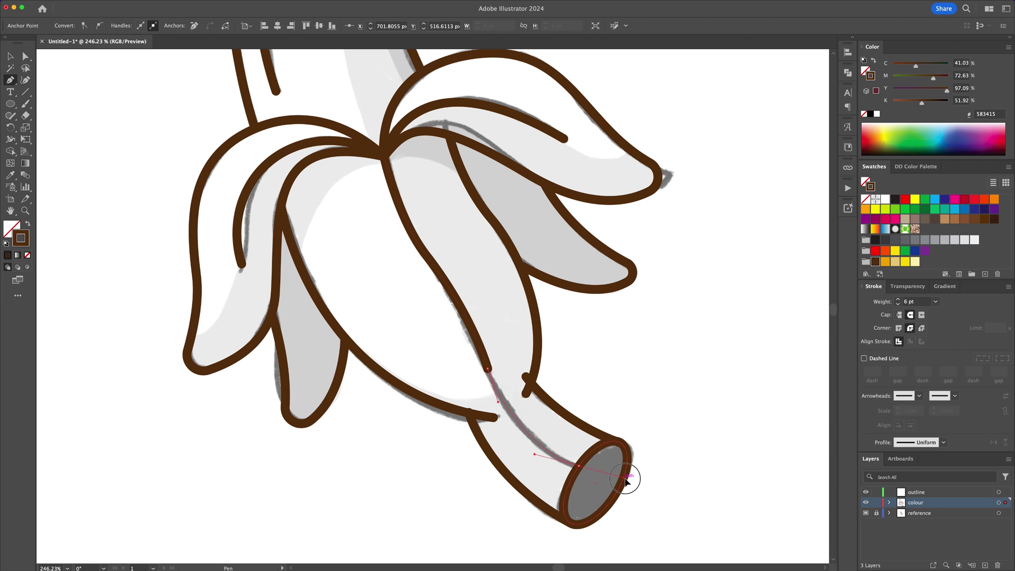
{"action": "key", "text": "v"}
{"action": "left_click", "coordinate": [648, 340]}
- Hide the reference layer so that only the traced line art is displayed
{"action": "key", "text": "z"}
{"action": "left_click_drag", "start_coordinate": [648, 341], "coordinate": [606, 333]}
{"action": "left_click_drag", "start_coordinate": [607, 333], "coordinate": [555, 375]}
{"action": "left_click_drag", "start_coordinate": [631, 430], "coordinate": [636, 430]}
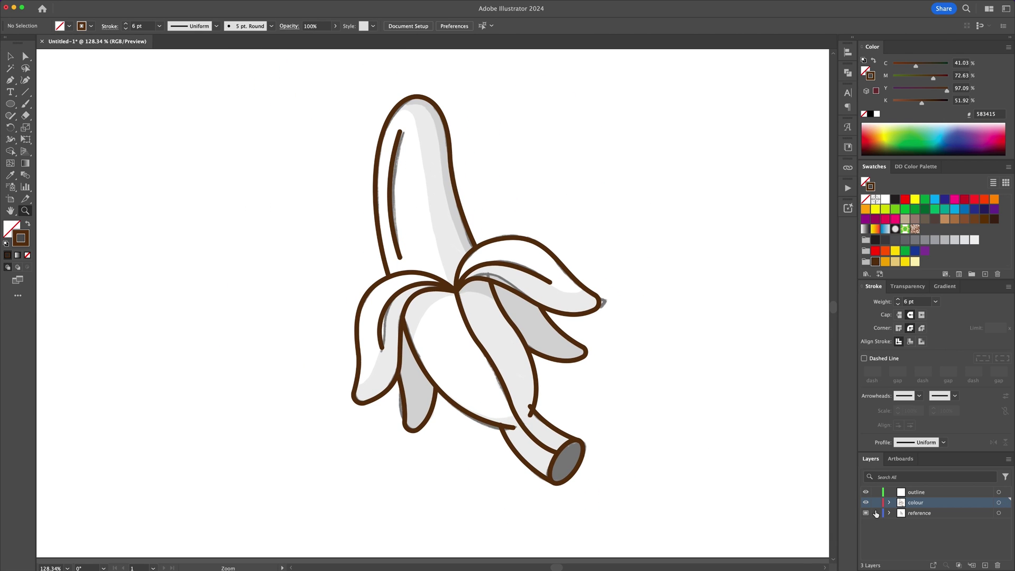
{"action": "left_click", "coordinate": [865, 513]}
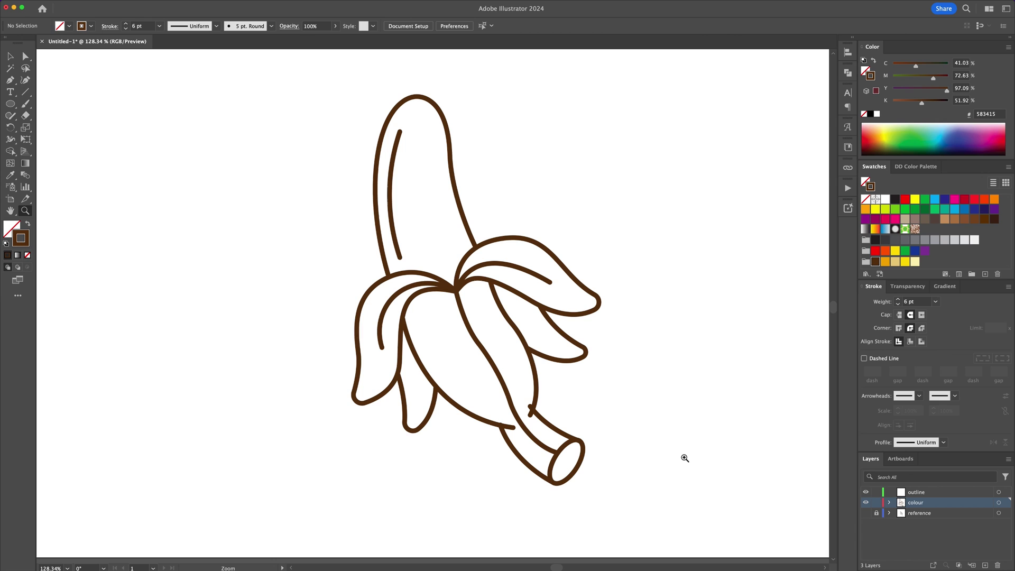
- Move the upper end point of the stem's lower edge so it sits neatly on the body's outline
{"action": "scroll", "coordinate": [685, 458], "scroll_direction": "right", "scroll_amount": 1}
{"action": "left_click_drag", "start_coordinate": [490, 426], "coordinate": [533, 426]}
{"action": "key", "text": "v"}
{"action": "left_click", "coordinate": [407, 277]}
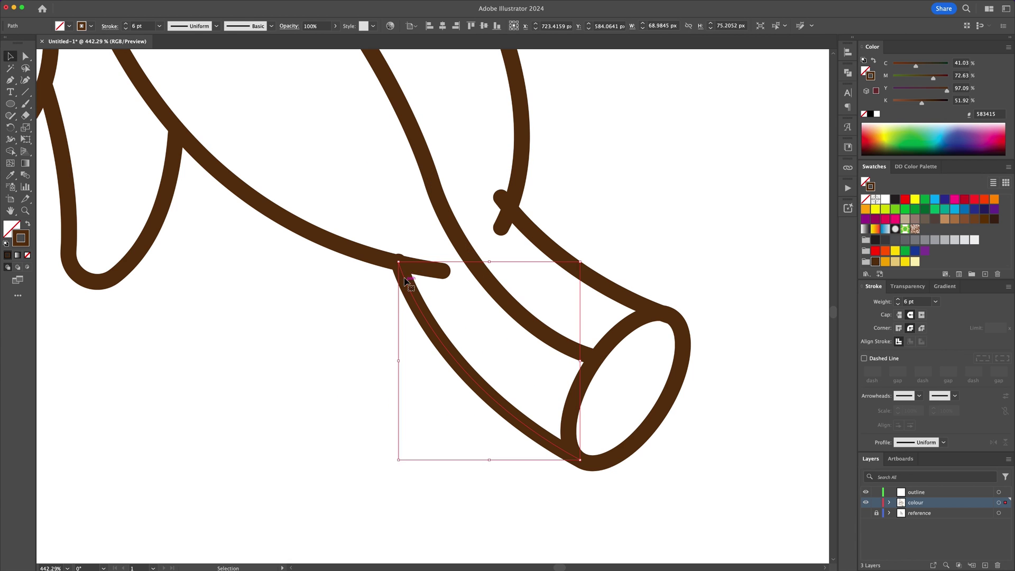
{"action": "key", "text": "a"}
{"action": "left_click", "coordinate": [399, 262]}
{"action": "left_click_drag", "start_coordinate": [399, 262], "coordinate": [406, 267]}
{"action": "key", "text": "v"}
{"action": "left_click", "coordinate": [474, 303]}
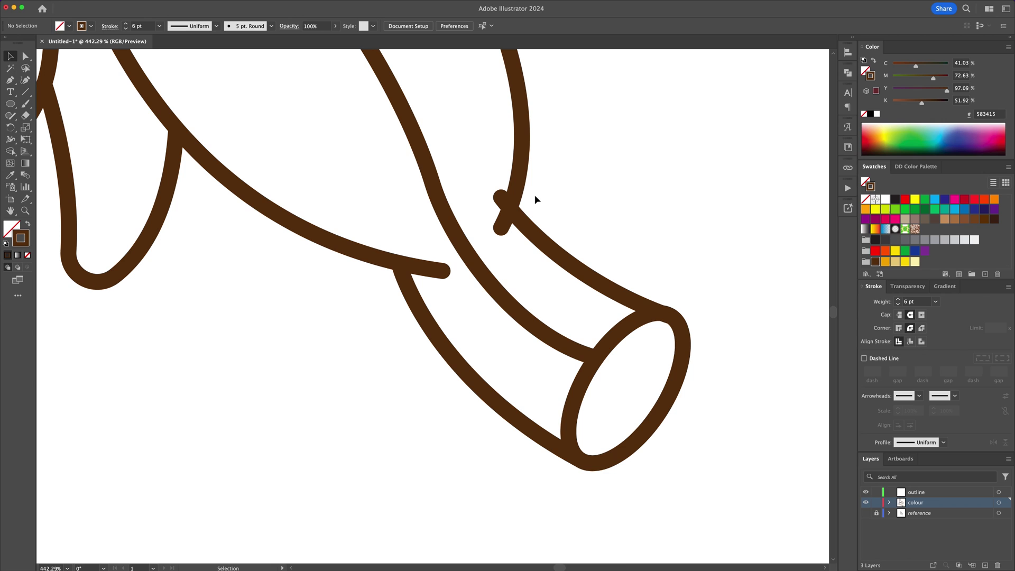
- Trim the overlapping stroke end where the body's right edge crosses the stem's upper edge, using the Shape Builder tool
{"action": "left_click", "coordinate": [494, 217]}
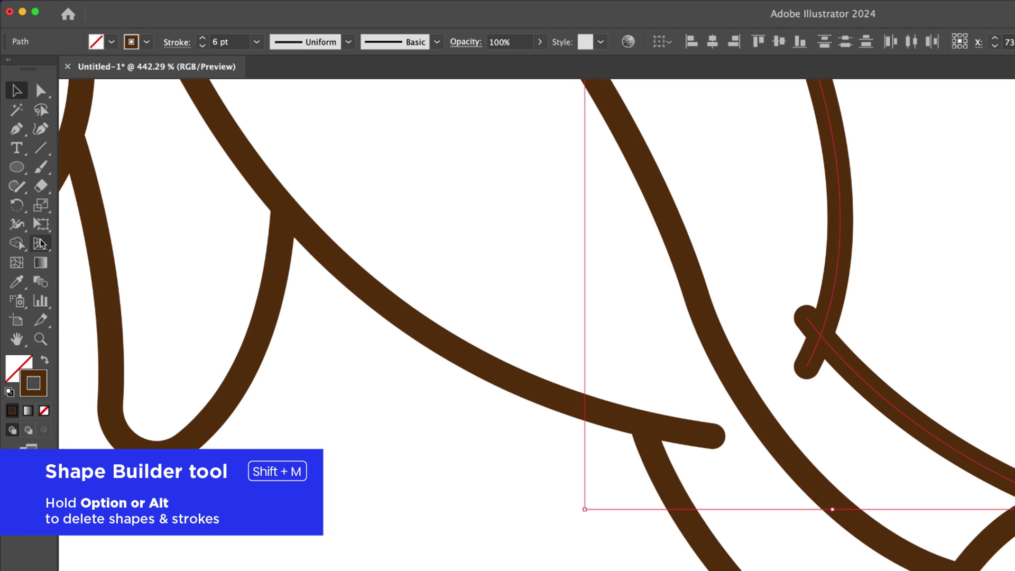
{"action": "left_click", "coordinate": [14, 152]}
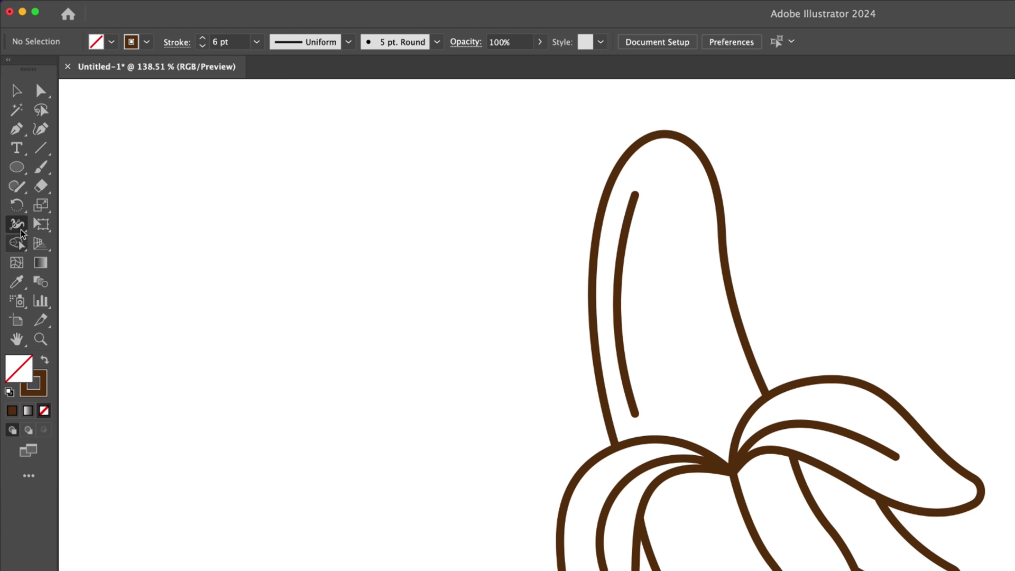
- Thicken the middle of the upper banana's curved detail line to about 6.6 pt and taper its ends with the Width tool
{"action": "key", "text": "z"}
{"action": "left_click", "coordinate": [726, 274]}
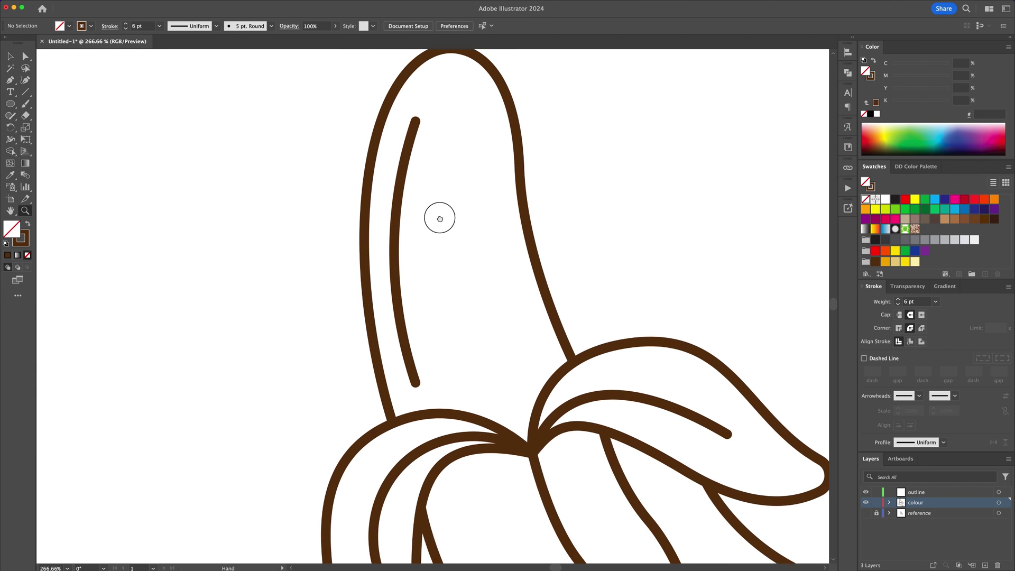
{"action": "scroll", "coordinate": [439, 218], "scroll_direction": "up", "scroll_amount": 2}
{"action": "key", "text": "shift+w"}
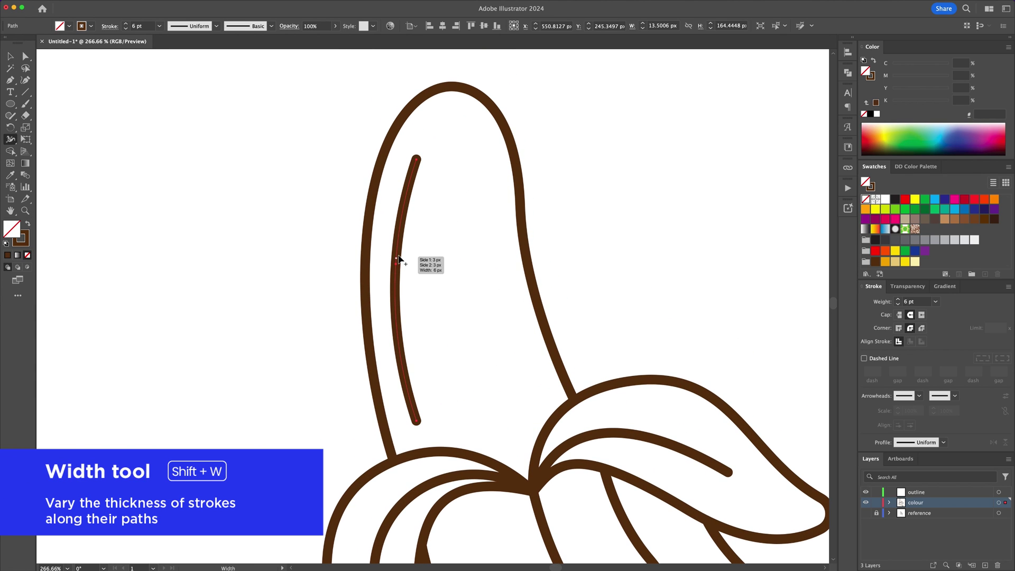
{"action": "left_click_drag", "start_coordinate": [396, 270], "coordinate": [402, 268]}
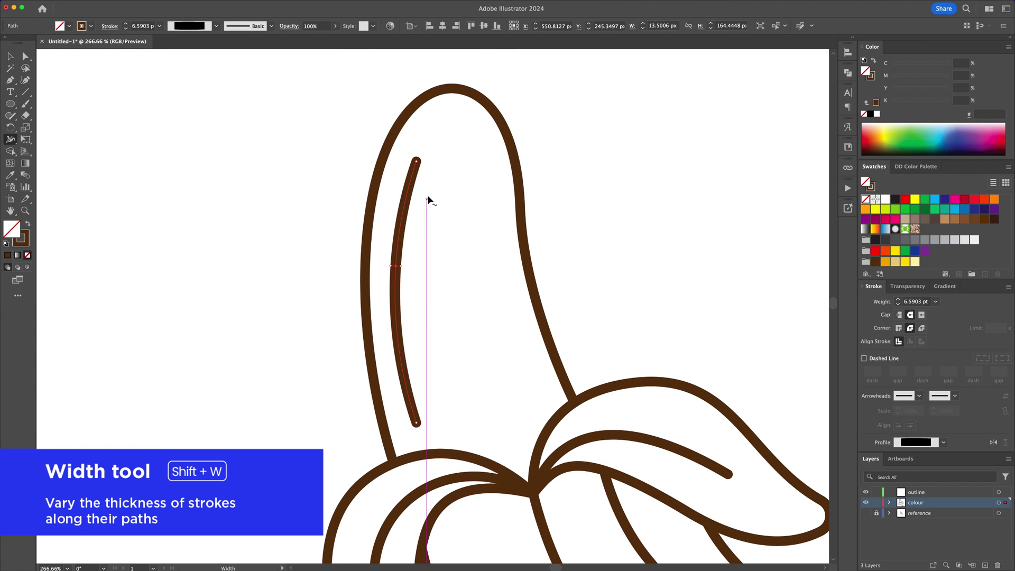
{"action": "left_click_drag", "start_coordinate": [422, 165], "coordinate": [419, 159]}
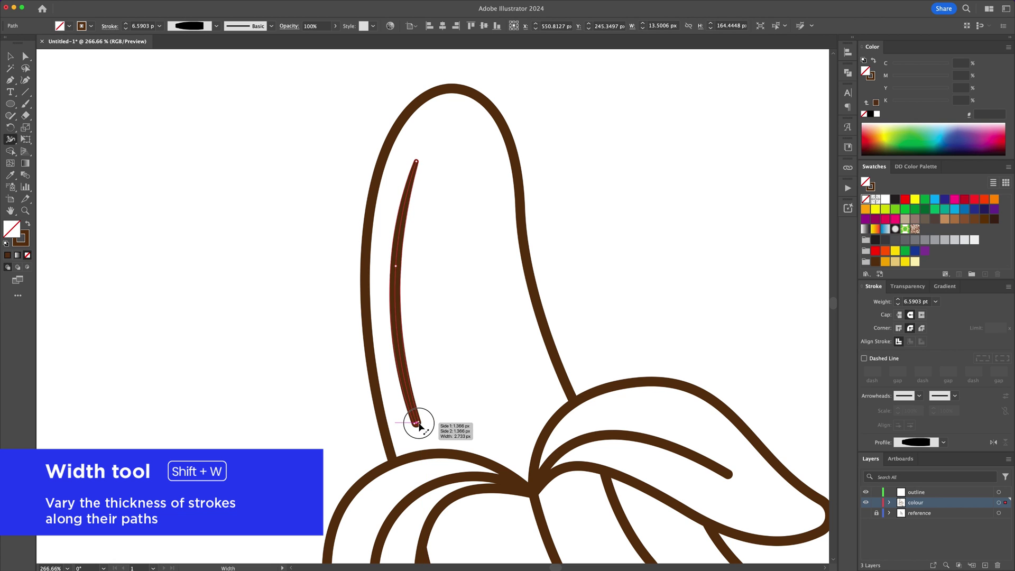
- Thicken the middles of both peels' curved detail lines to about 6.4 pt and taper their free ends with the Width tool
{"action": "scroll", "coordinate": [596, 336], "scroll_direction": "down", "scroll_amount": 5}
{"action": "scroll", "coordinate": [596, 336], "scroll_direction": "right", "scroll_amount": 3}
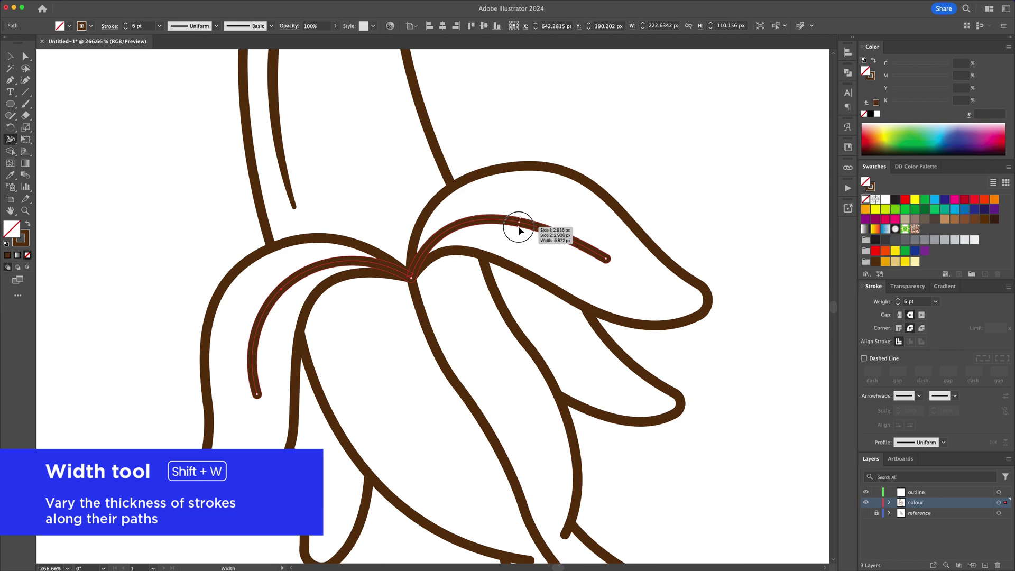
{"action": "left_click_drag", "start_coordinate": [518, 230], "coordinate": [518, 230]}
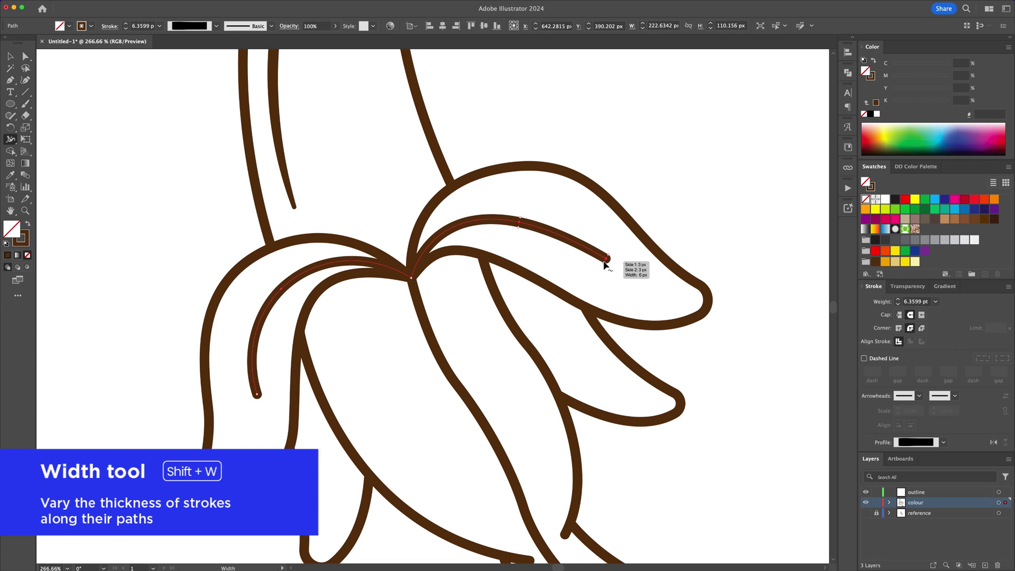
{"action": "left_click_drag", "start_coordinate": [605, 262], "coordinate": [606, 259]}
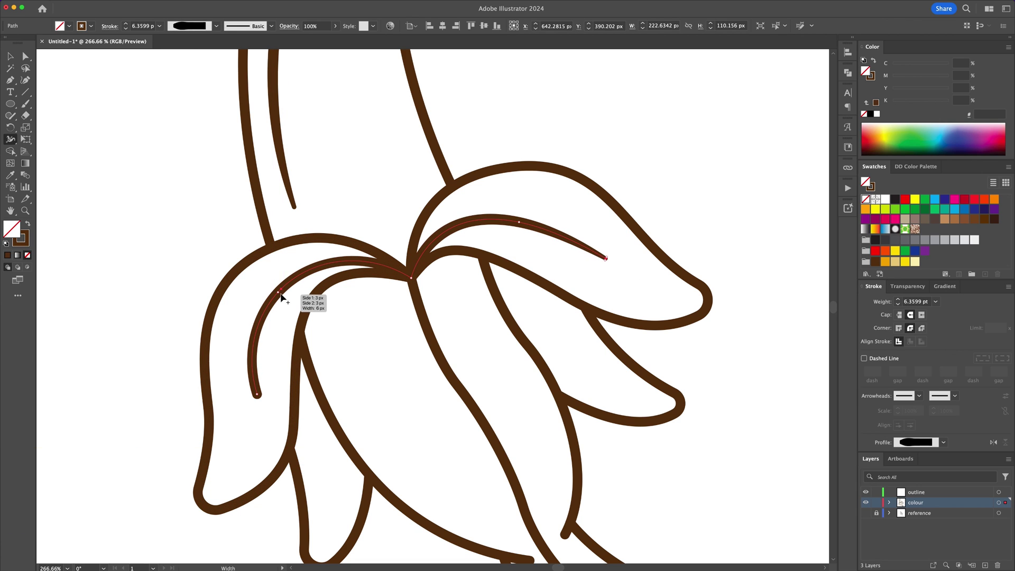
{"action": "left_click_drag", "start_coordinate": [283, 292], "coordinate": [284, 296]}
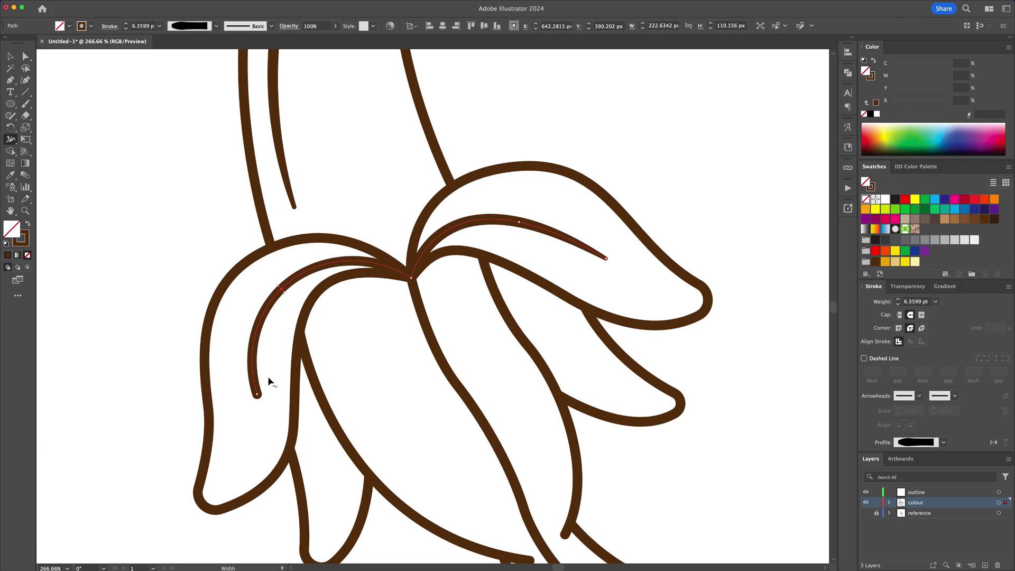
{"action": "left_click_drag", "start_coordinate": [259, 394], "coordinate": [262, 398]}
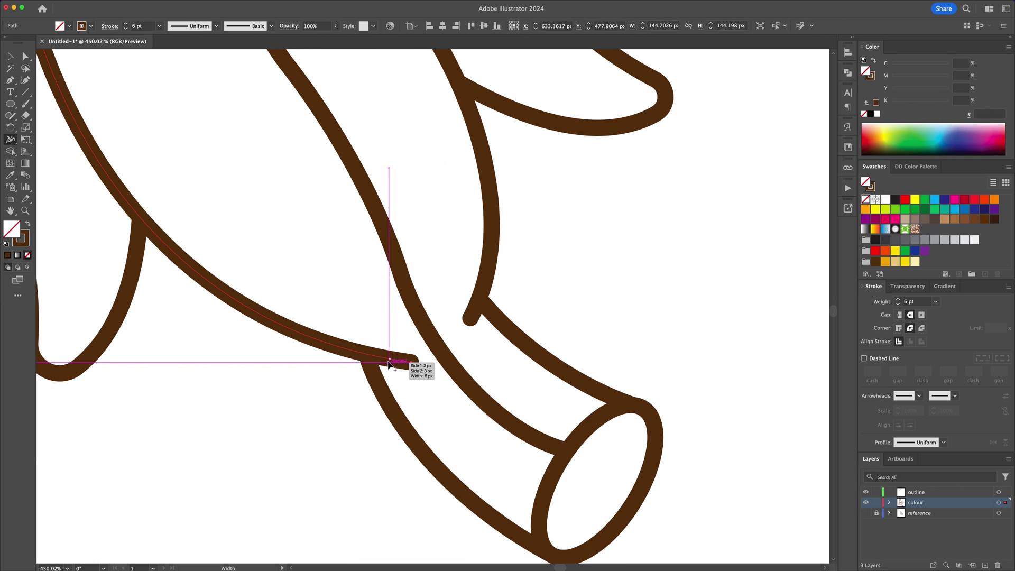
- Taper the loose stroke ends of the body's lower edge and right edge near the stem, using the Width tool, and deselect everything
{"action": "mouse_move", "coordinate": [389, 358]}
{"action": "left_mouse_down"}
{"action": "mouse_move", "coordinate": [387, 370]}
{"action": "mouse_move", "coordinate": [412, 370]}
{"action": "mouse_move", "coordinate": [410, 361]}
{"action": "left_mouse_up"}
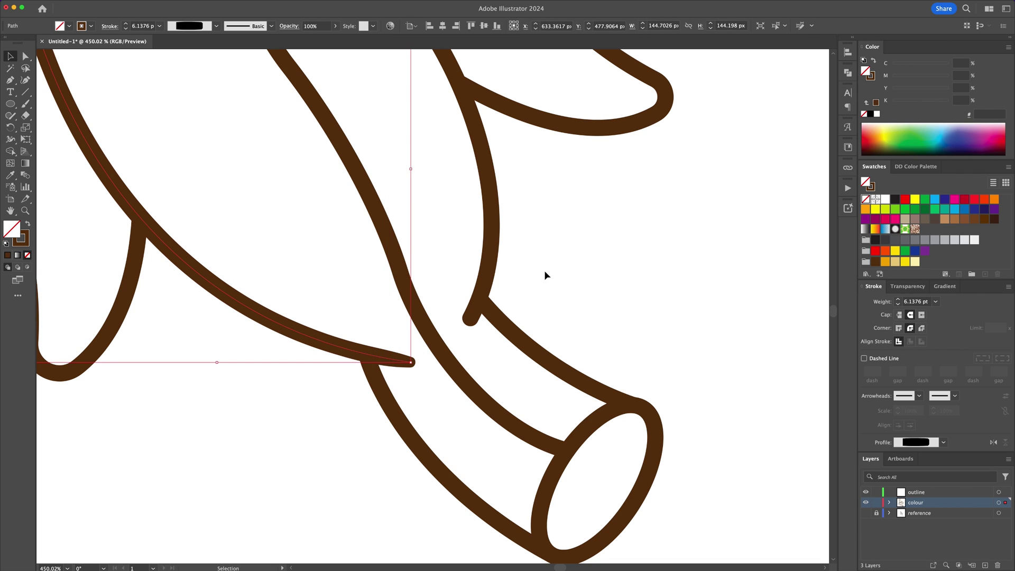
{"action": "mouse_move", "coordinate": [484, 279]}
{"action": "left_mouse_down"}
{"action": "mouse_move", "coordinate": [494, 287]}
{"action": "mouse_move", "coordinate": [479, 295]}
{"action": "mouse_move", "coordinate": [479, 321]}
{"action": "mouse_move", "coordinate": [482, 309]}
{"action": "left_mouse_up"}
{"action": "key", "text": "super+shift+a"}
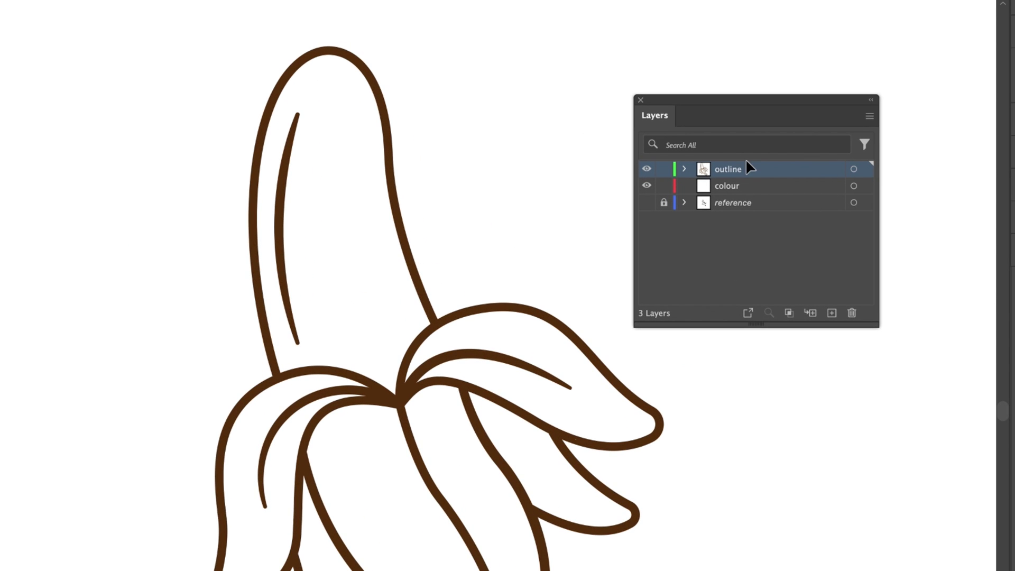
- Duplicate all line art from the outline layer onto the colour layer, and lock and hide the outline layer
{"action": "key", "text": "super+a"}
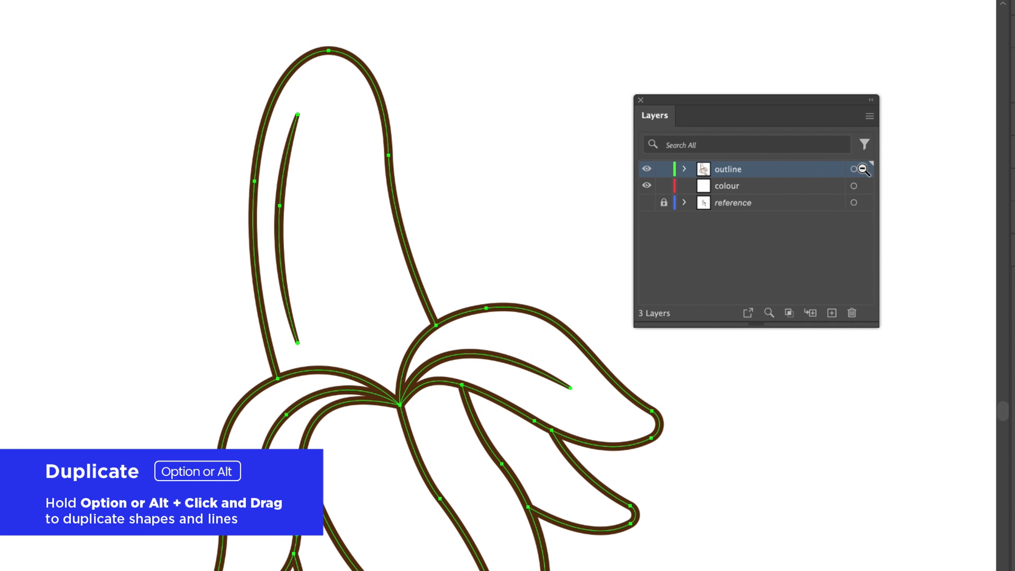
{"action": "left_click_drag", "start_coordinate": [864, 169], "coordinate": [865, 186]}
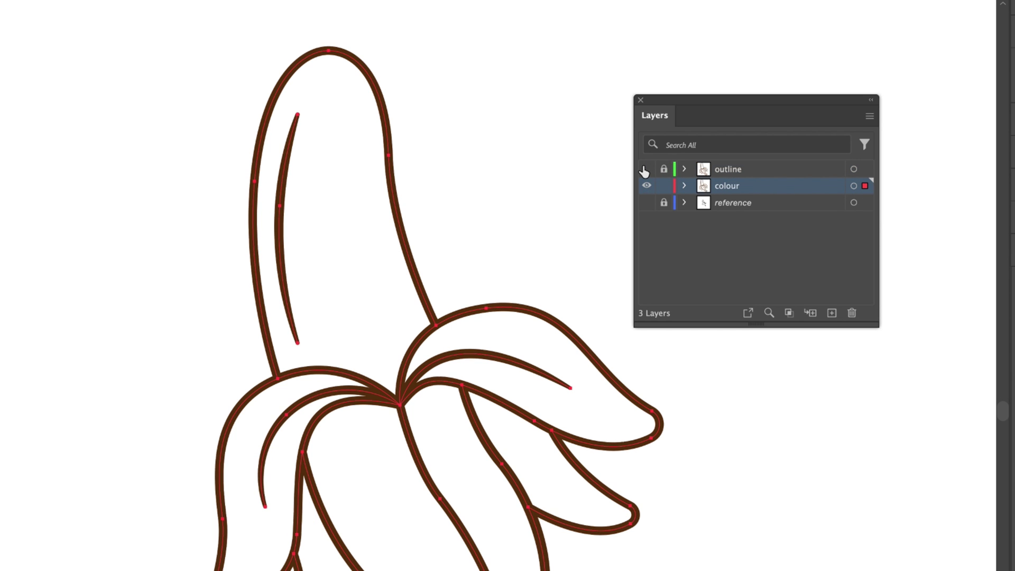
{"action": "left_click", "coordinate": [564, 220]}
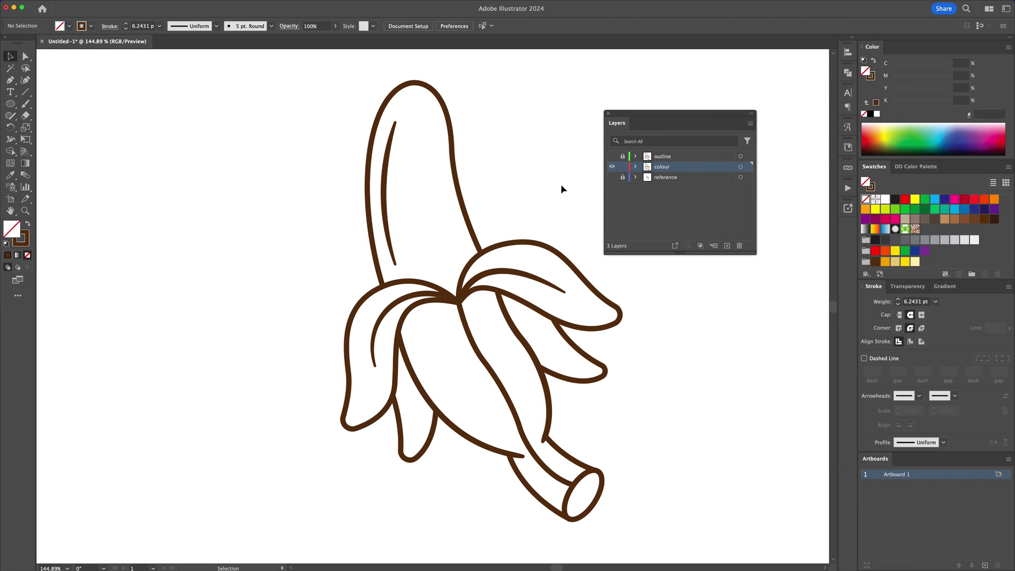
- Convert all artwork on the colour layer into a Live Paint group and fill the stem's cut end with dark brown
{"action": "key", "text": "ctrl+a"}
{"action": "key", "text": "k"}
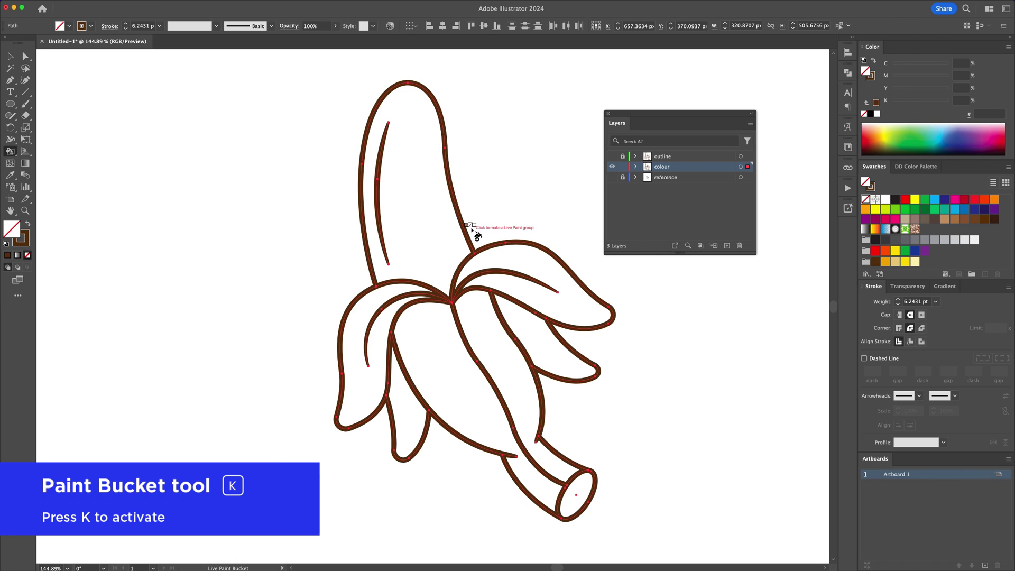
{"action": "left_click", "coordinate": [423, 218]}
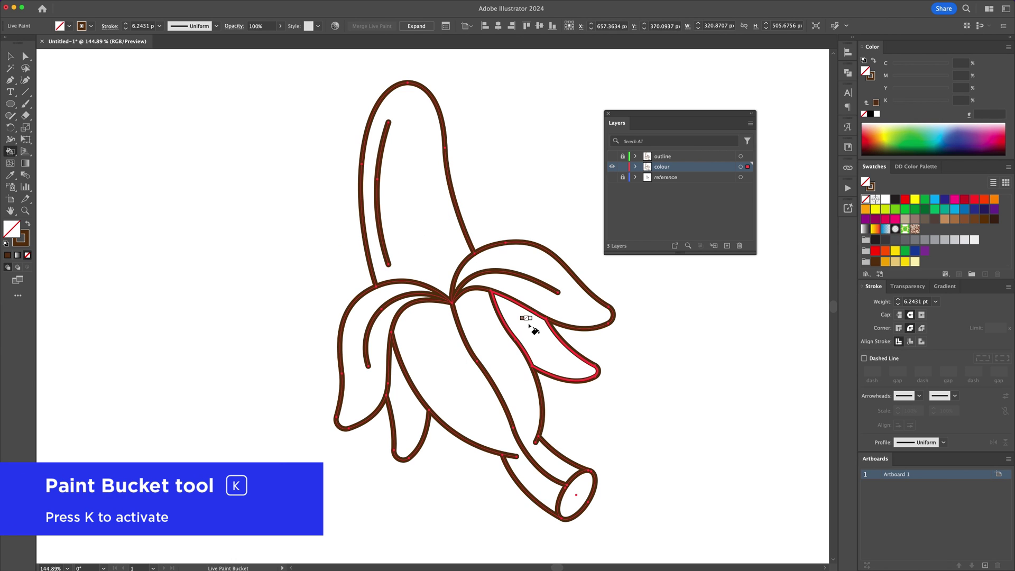
{"action": "left_click", "coordinate": [874, 61]}
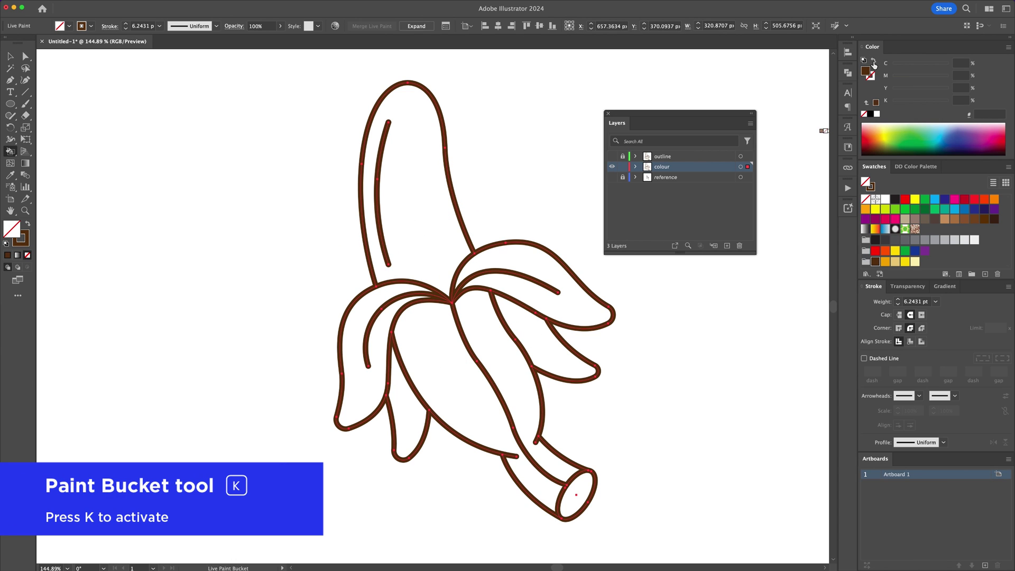
{"action": "left_click", "coordinate": [582, 501]}
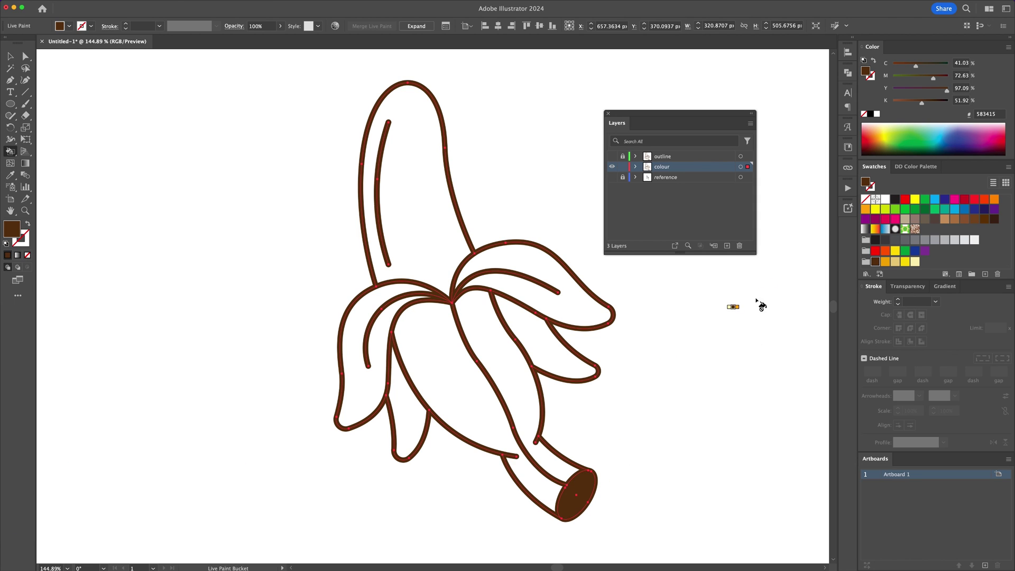
- Fill both sections of the banana's unpeeled body and stem with bright yellow using the Live Paint Bucket
{"action": "left_click", "coordinate": [905, 263]}
{"action": "left_click", "coordinate": [494, 351]}
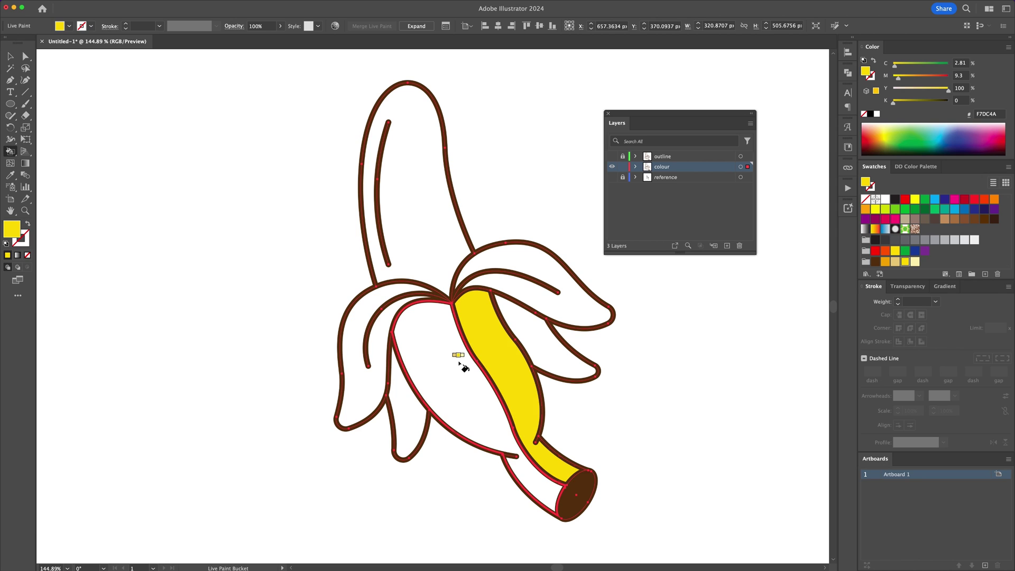
{"action": "left_click", "coordinate": [448, 368]}
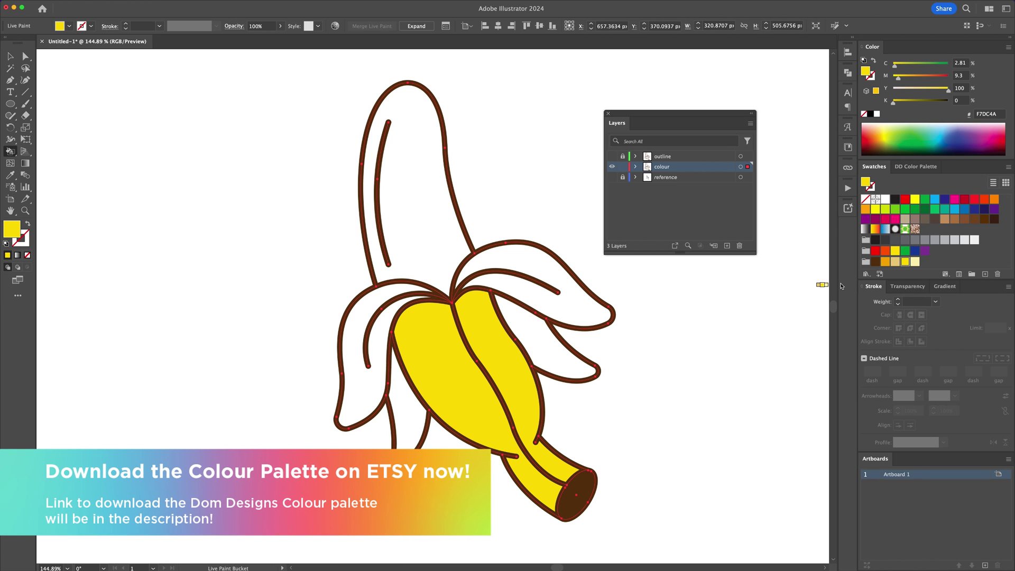
- Fill the two front peels and the banana's exposed flesh with the pale cream-yellow swatch
{"action": "left_click", "coordinate": [914, 265]}
{"action": "left_click", "coordinate": [568, 306]}
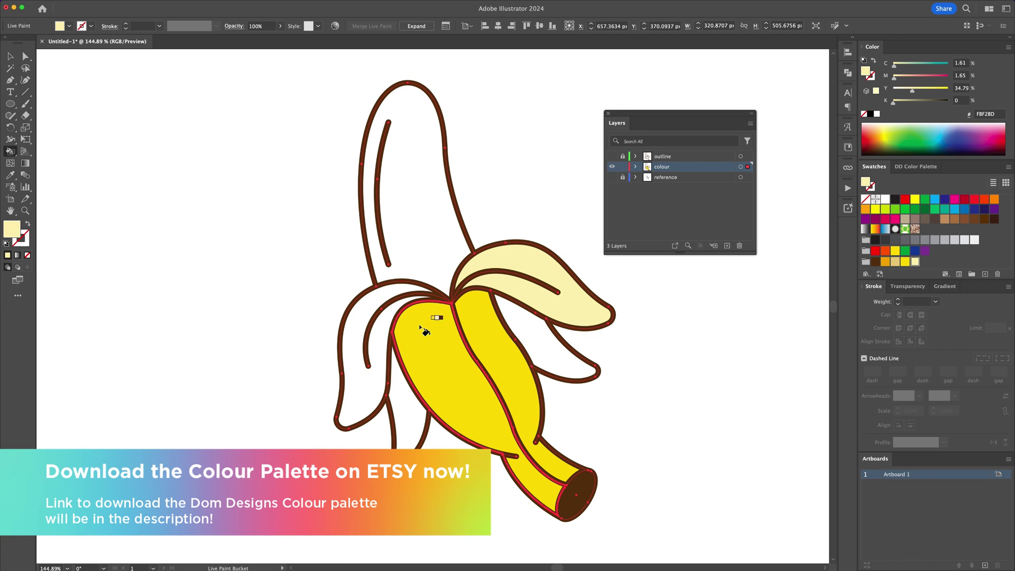
{"action": "left_click", "coordinate": [380, 329]}
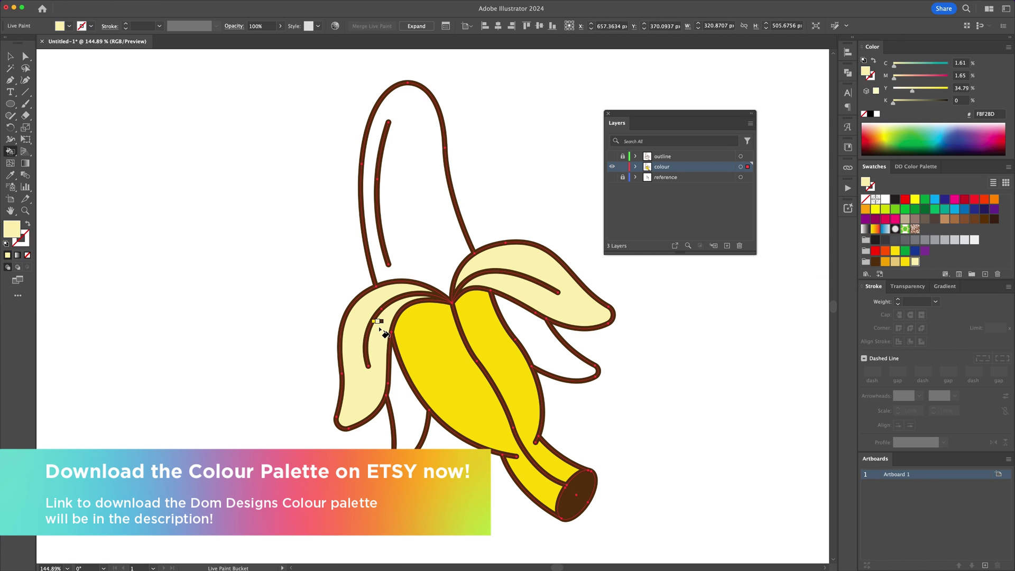
{"action": "left_click", "coordinate": [428, 252]}
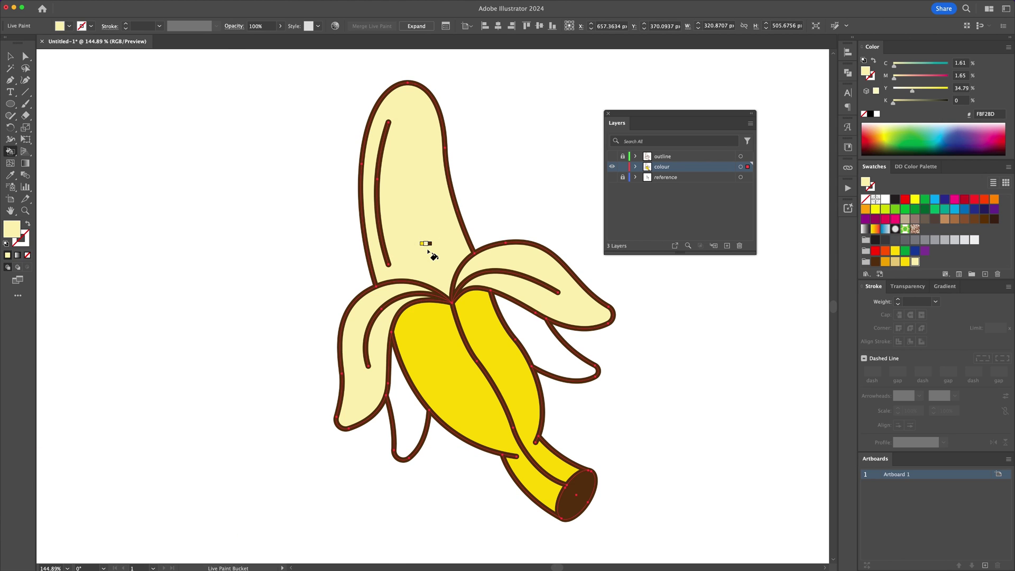
- Fill the two front peels and the two smaller peels behind them with the tan swatch (E5CD89)
{"action": "left_click", "coordinate": [898, 263]}
{"action": "left_click", "coordinate": [534, 301]}
{"action": "left_click", "coordinate": [374, 351]}
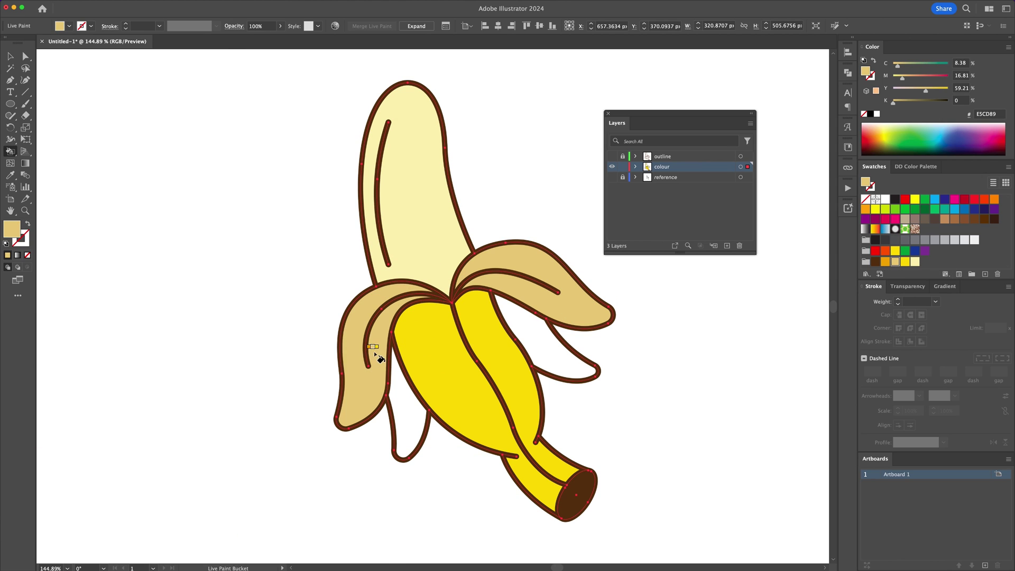
{"action": "left_click", "coordinate": [407, 411]}
{"action": "left_click", "coordinate": [542, 355]}
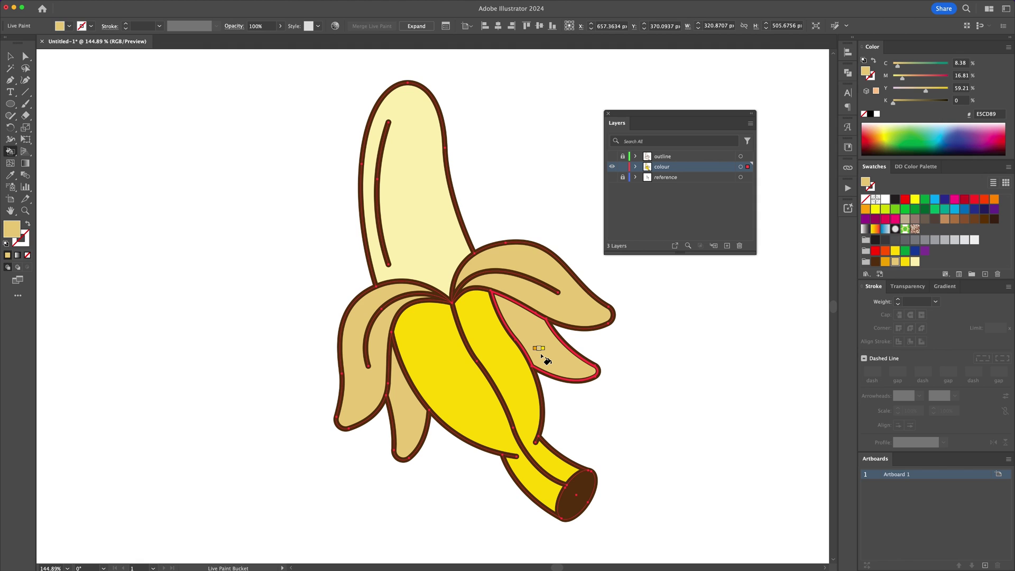
- Recolour the two smaller back peels with the orange swatch (E7AD3C)
{"action": "left_click", "coordinate": [885, 262]}
{"action": "left_click", "coordinate": [553, 352]}
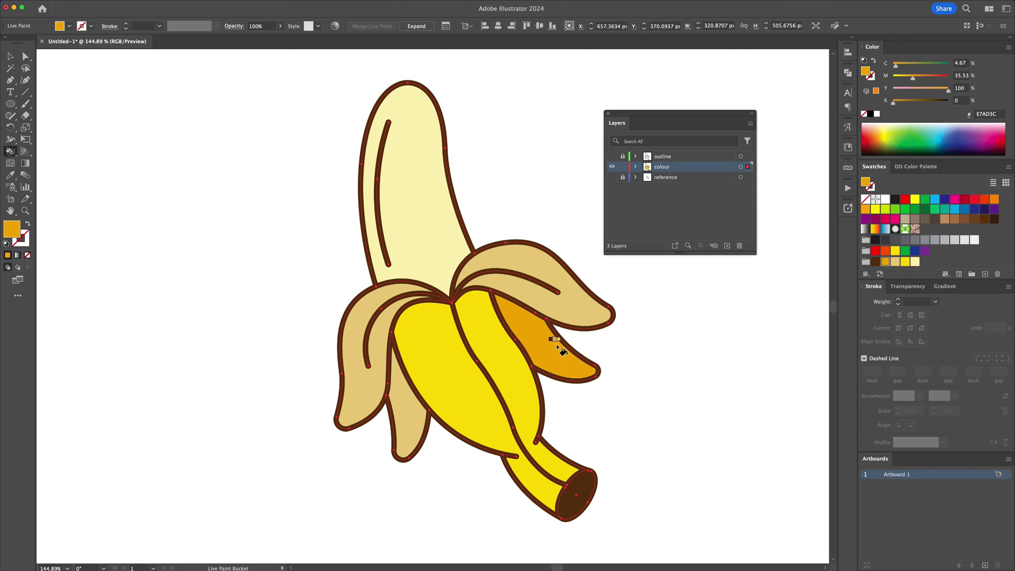
{"action": "left_click", "coordinate": [406, 418]}
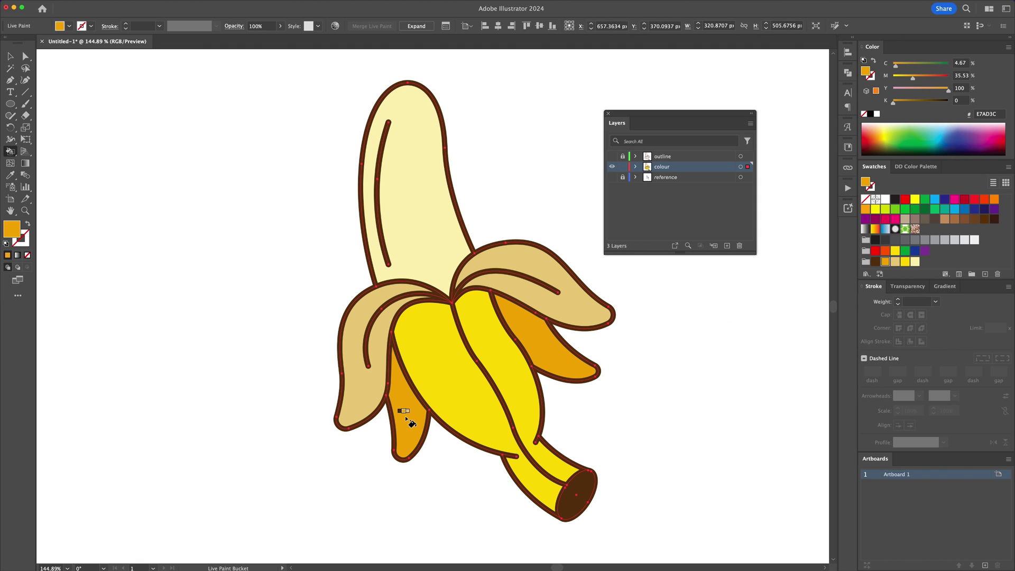
- Expand the Live Paint artwork with Object, Fill and Stroke included, and ungroup the result
{"action": "key", "text": "v"}
{"action": "left_click", "coordinate": [605, 319]}
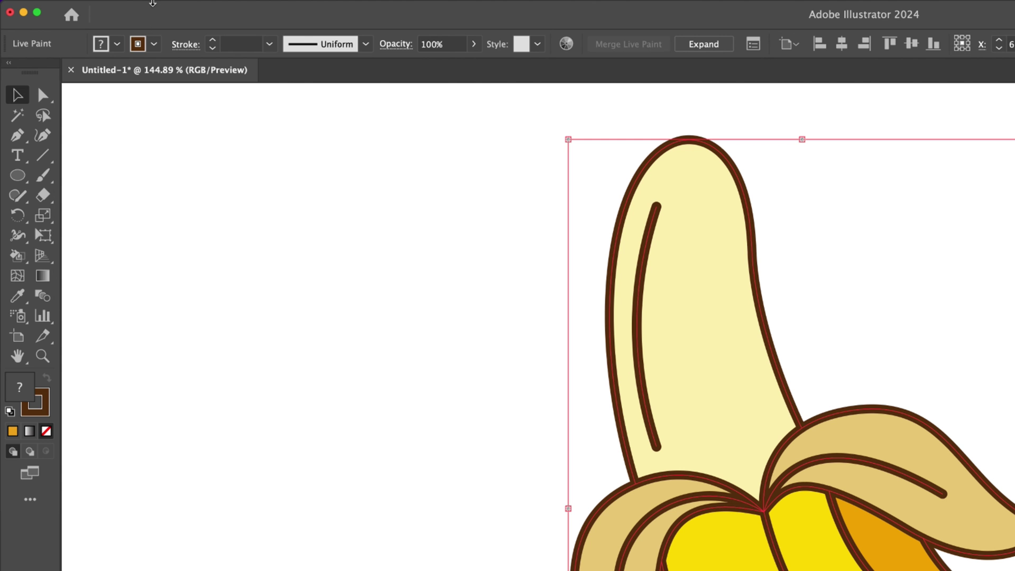
{"action": "mouse_move", "coordinate": [89, 1]}
{"action": "left_click", "coordinate": [161, 7]}
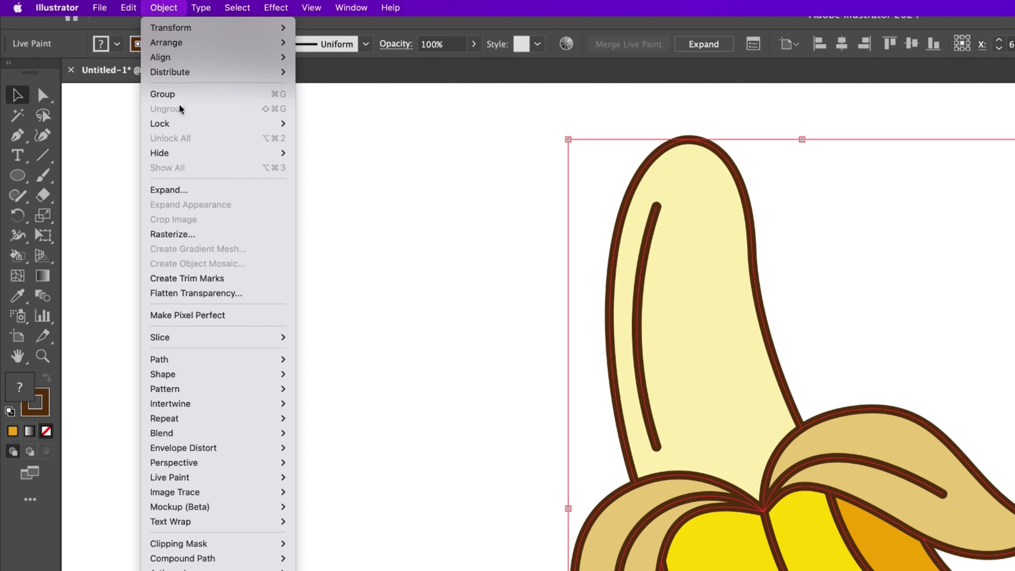
{"action": "left_click", "coordinate": [214, 194]}
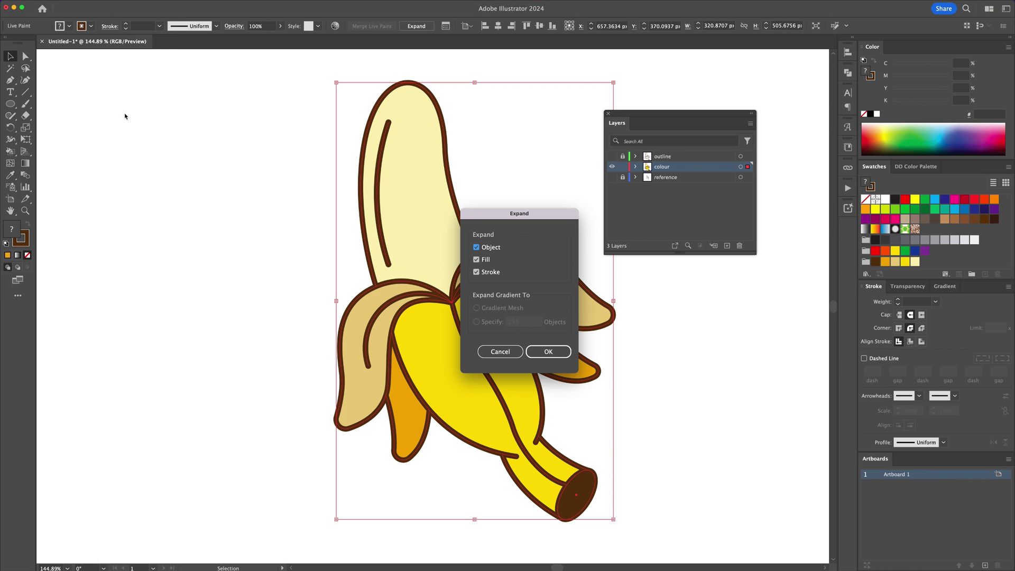
{"action": "left_click", "coordinate": [548, 352]}
{"action": "right_click", "coordinate": [447, 228]}
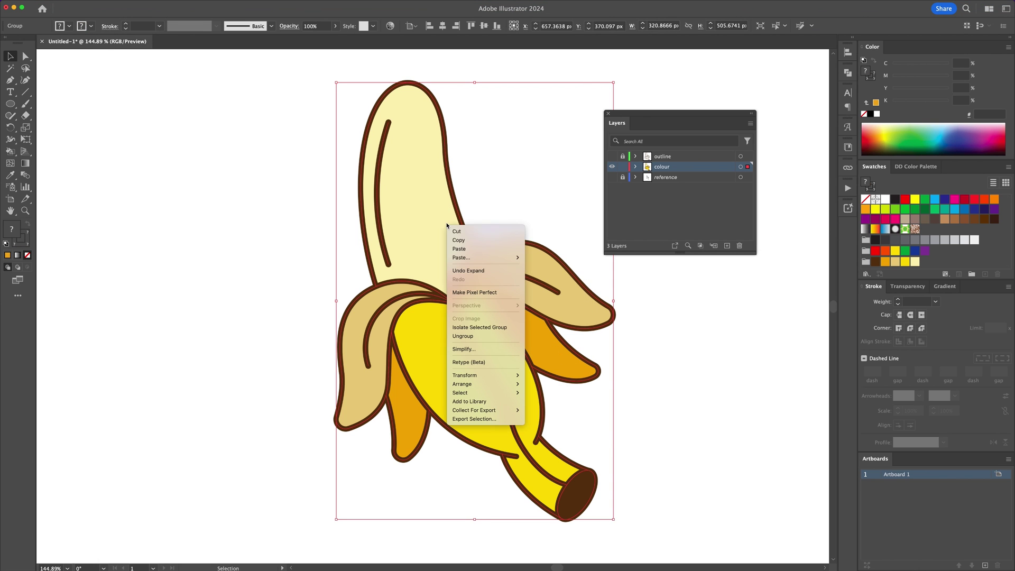
{"action": "left_click", "coordinate": [464, 337]}
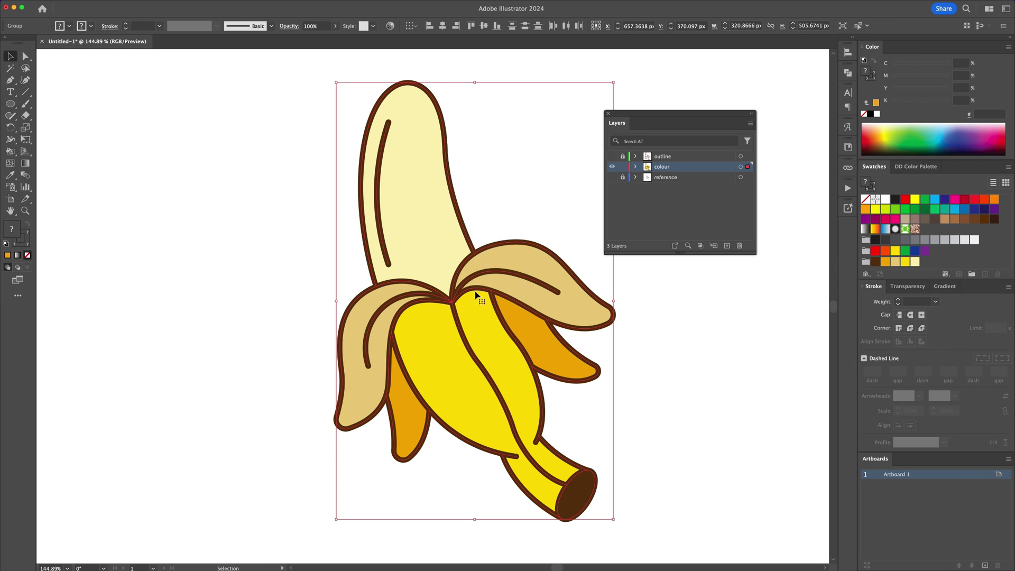
- Delete the expanded outline strokes from the colour layer, leaving only the fills, and show the outline layer again
{"action": "left_click", "coordinate": [487, 217]}
{"action": "left_click_drag", "start_coordinate": [455, 227], "coordinate": [337, 228]}
{"action": "key", "text": "Delete"}
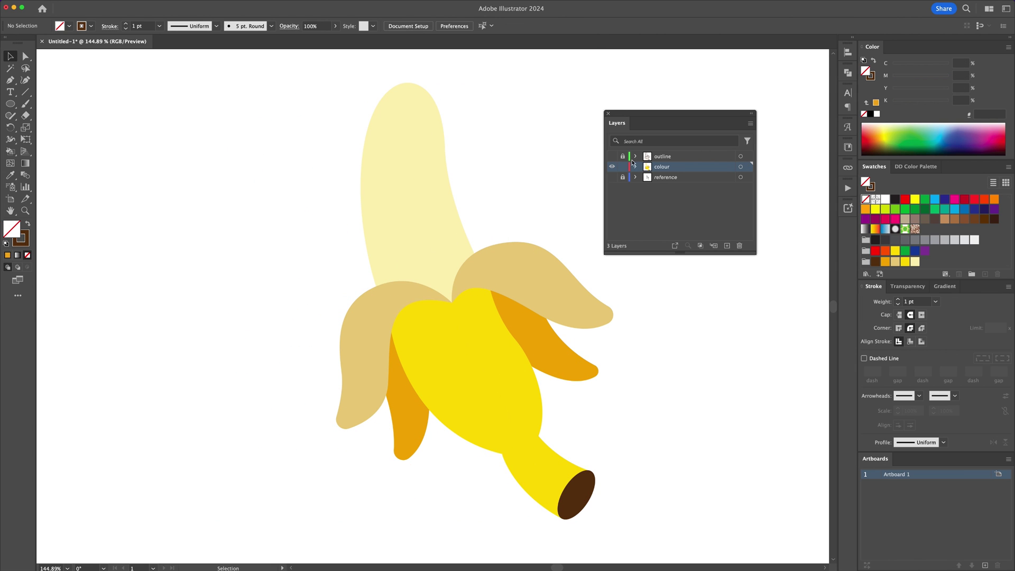
{"action": "left_click", "coordinate": [612, 157]}
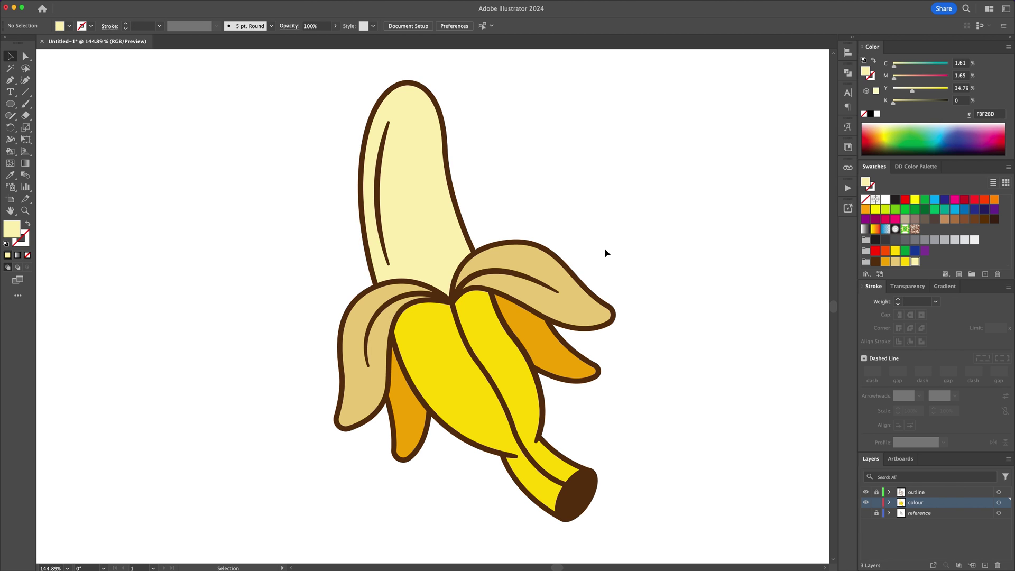
- Copy the cream flesh shape of the upper banana and paste it in front twice
{"action": "key", "text": "z"}
{"action": "left_click_drag", "start_coordinate": [412, 127], "coordinate": [456, 174]}
{"action": "key", "text": "v"}
{"action": "left_click", "coordinate": [432, 221]}
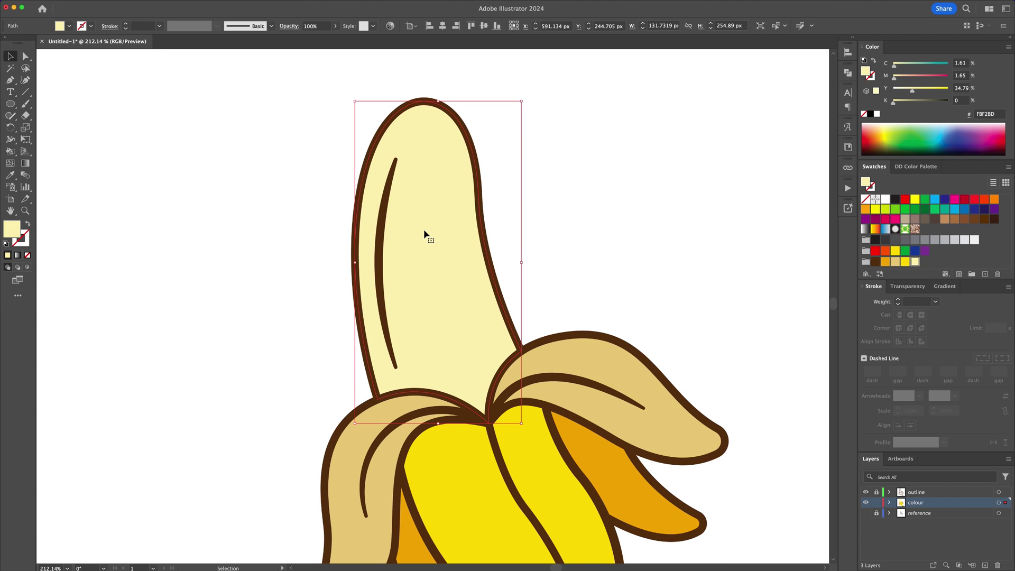
{"action": "key", "text": "a"}
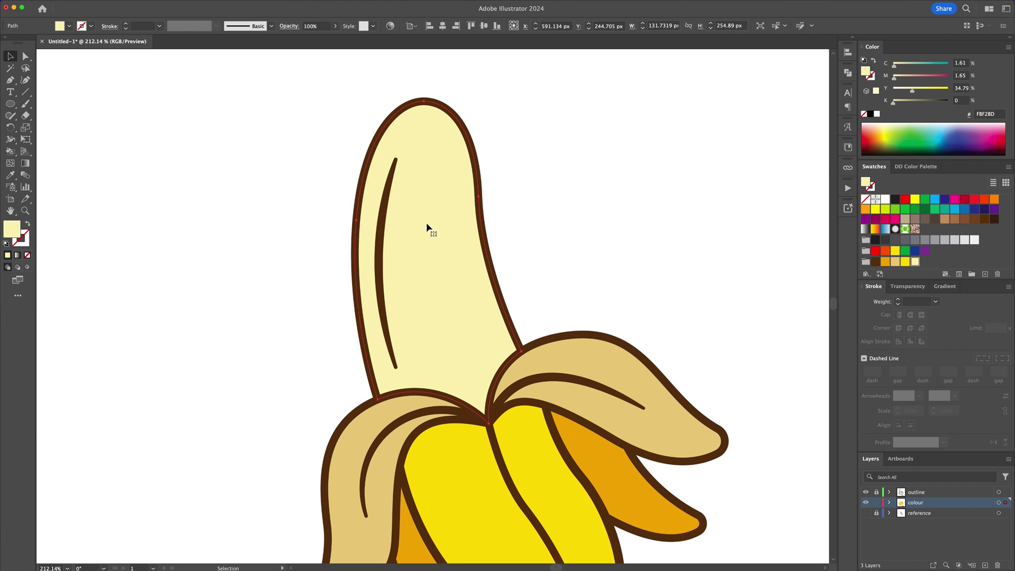
{"action": "key", "text": "super+c"}
{"action": "key", "text": "super+f"}
{"action": "key", "text": "super+f"}
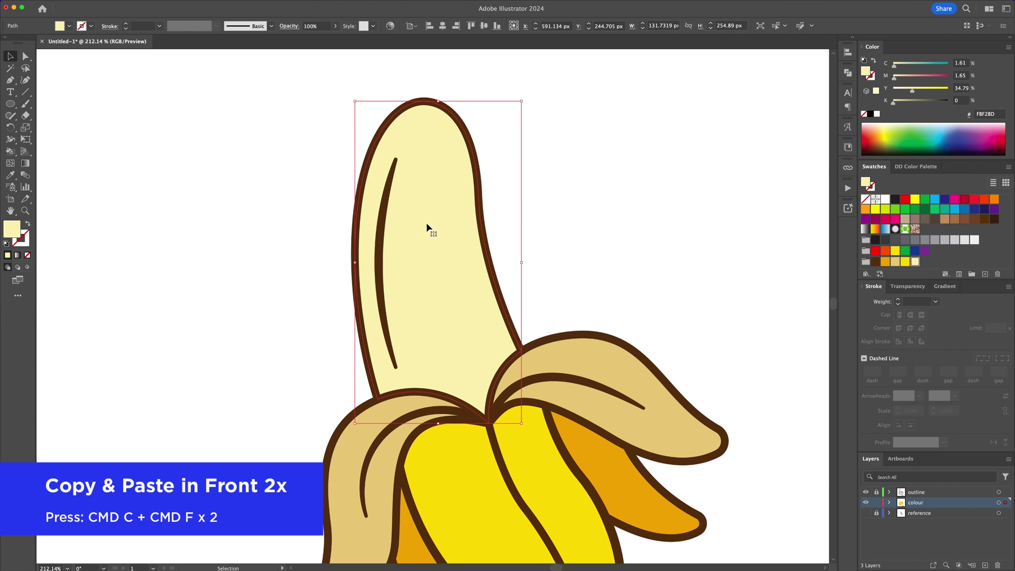
- Move the two pasted flesh copies out to the right of the banana, one farther out than the other
{"action": "key", "text": "a"}
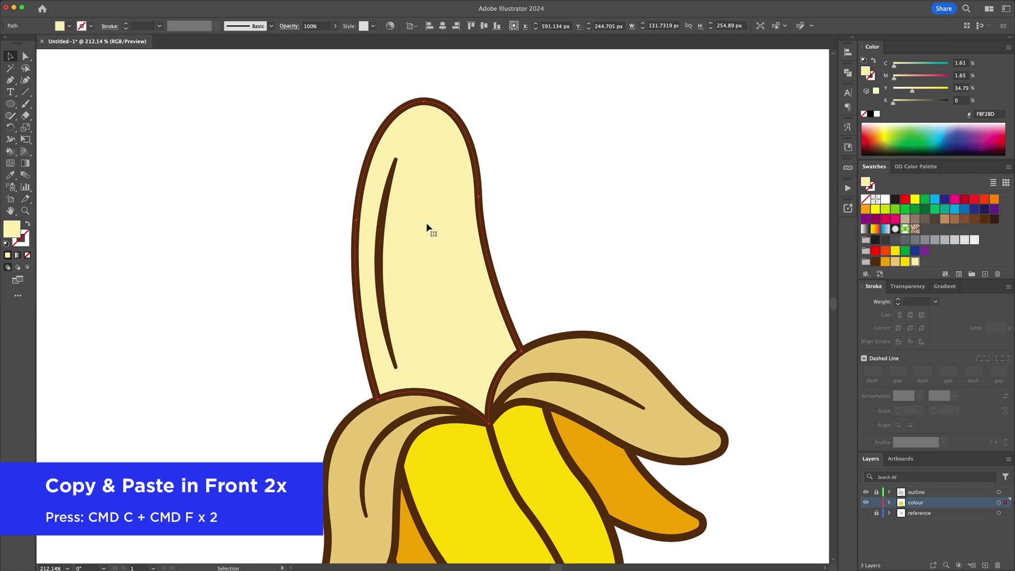
{"action": "left_click_drag", "start_coordinate": [453, 252], "coordinate": [632, 233]}
{"action": "key", "text": "a"}
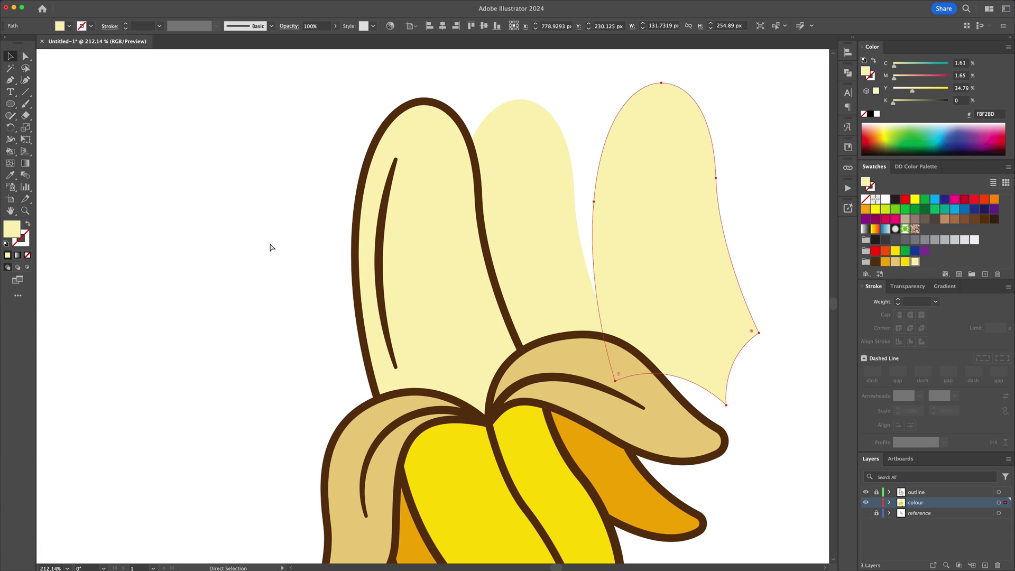
- Undo the previous moves of the pasted flesh copies and offset one copy slightly to the right of the banana
{"action": "key", "text": "super+z"}
{"action": "key", "text": "super+z"}
{"action": "key", "text": "super+z"}
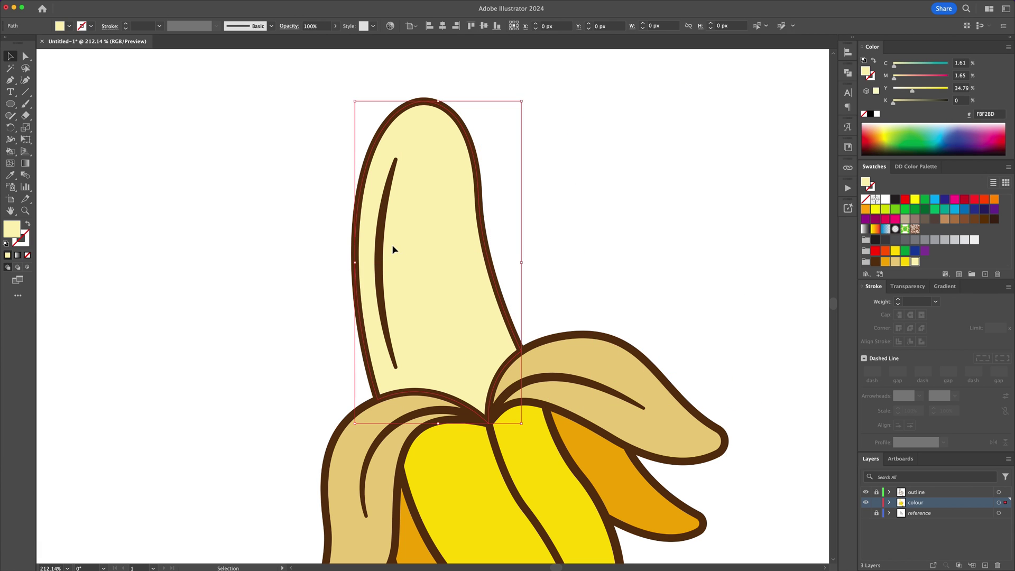
{"action": "left_click_drag", "start_coordinate": [413, 248], "coordinate": [437, 248]}
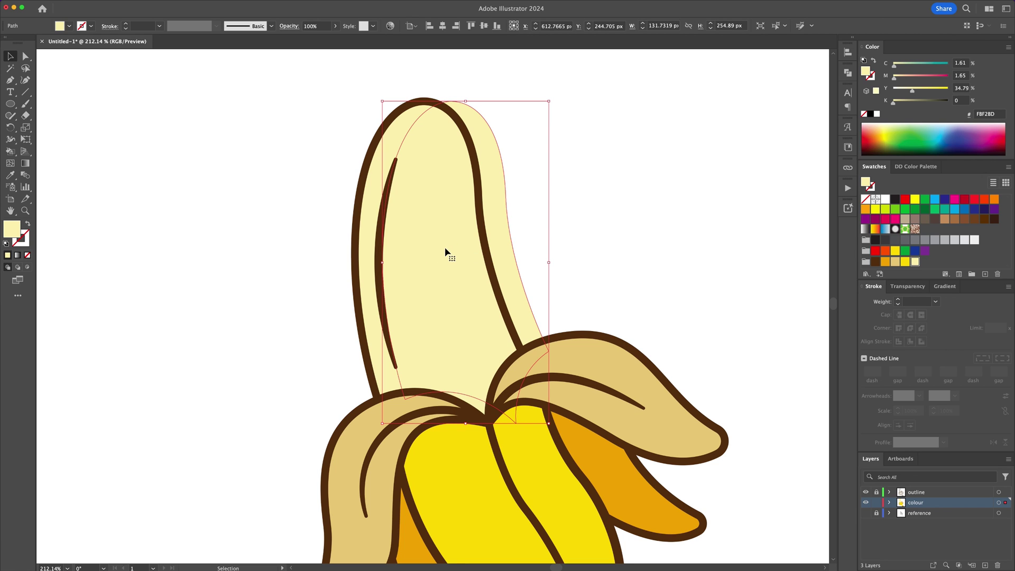
- Trim the two overlapping flesh copies with the Shape Builder tool, leaving only a shadow strip along the banana's left edge
{"action": "left_click", "coordinate": [364, 249], "text": "shift"}
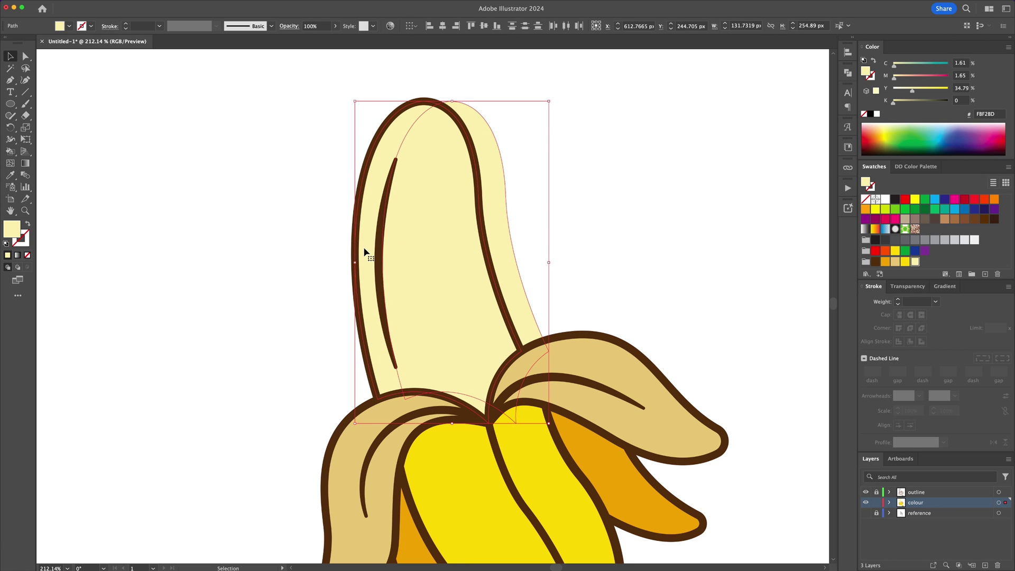
{"action": "key", "text": "shift+m"}
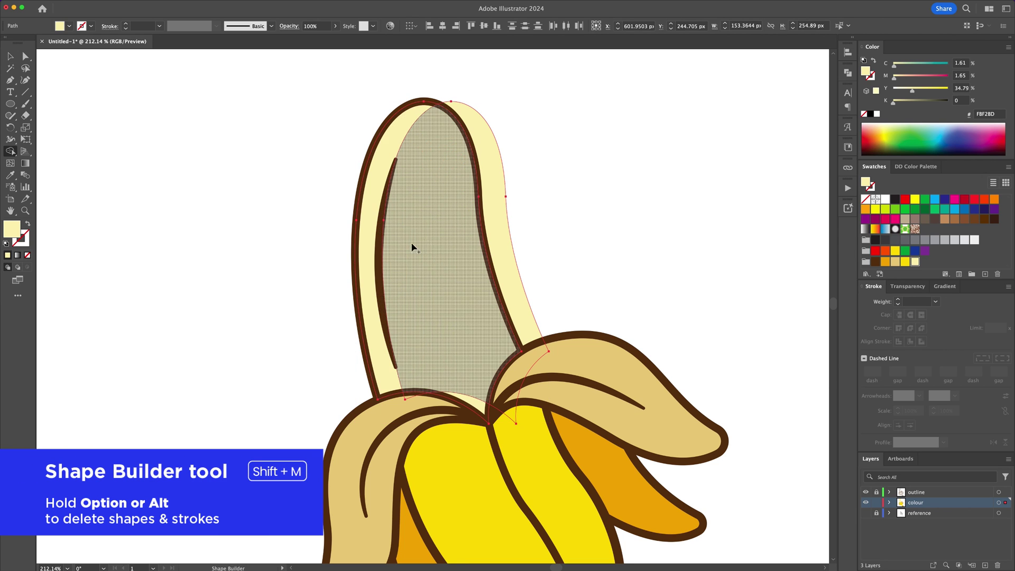
{"action": "mouse_move", "coordinate": [452, 240]}
{"action": "left_mouse_down"}
{"action": "mouse_move", "coordinate": [503, 238]}
{"action": "mouse_move", "coordinate": [492, 373]}
{"action": "left_mouse_up"}
{"action": "left_click", "coordinate": [421, 394], "text": "alt"}
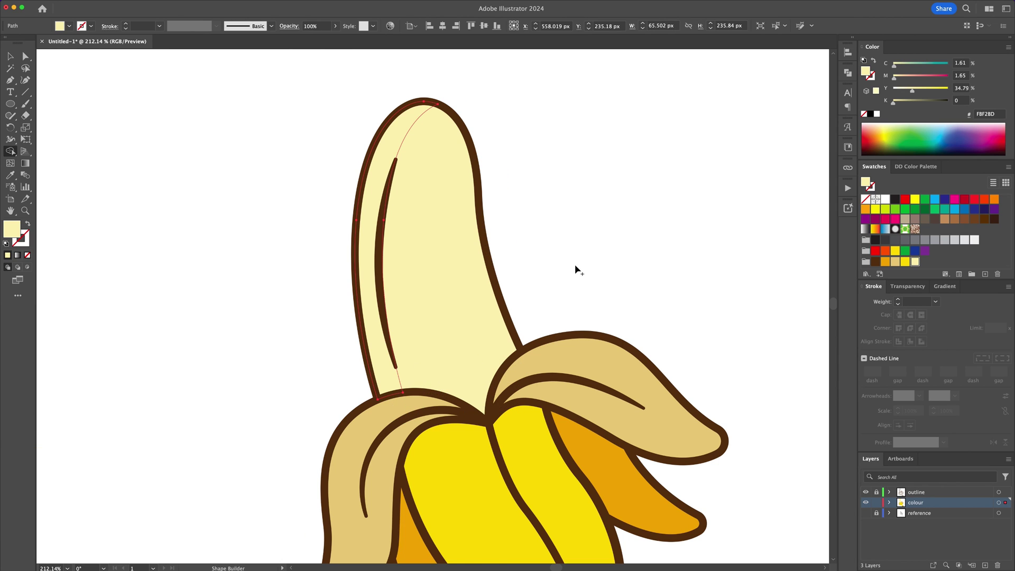
- Fill the shadow strip on the left edge of the banana flesh with the tan swatch
{"action": "key", "text": "v"}
{"action": "left_click", "coordinate": [575, 267]}
{"action": "left_click", "coordinate": [403, 145]}
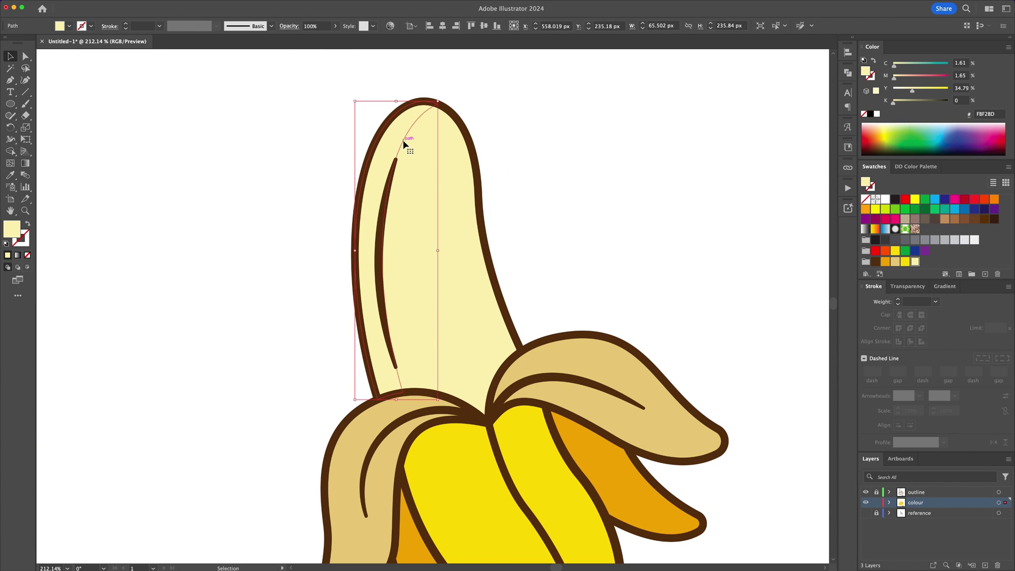
{"action": "left_click", "coordinate": [895, 262]}
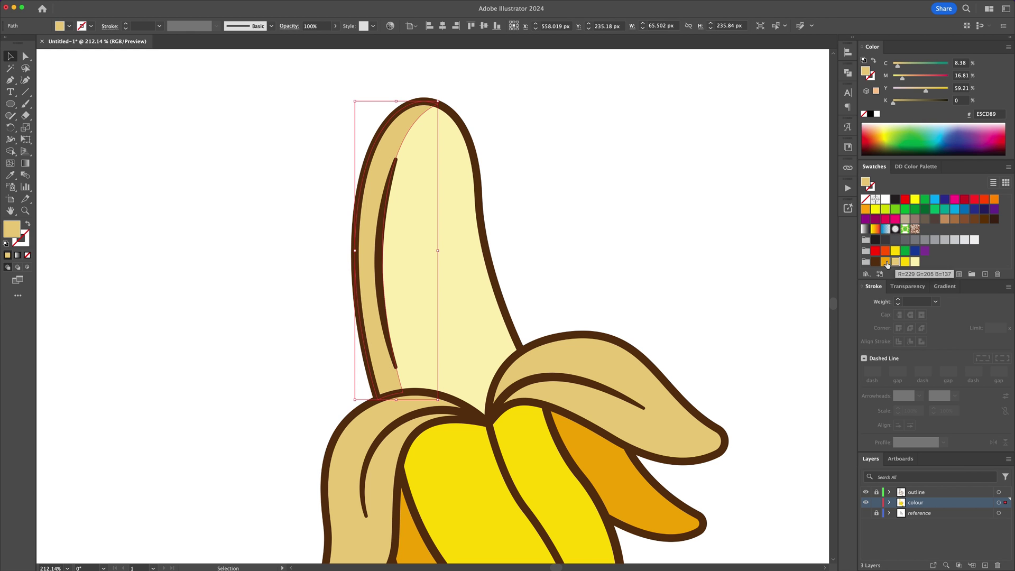
{"action": "left_click", "coordinate": [642, 232]}
- Build a narrow highlight strip along the outer edge of the left tan peel with Shape Builder and fill it with the cream swatch
{"action": "scroll", "coordinate": [634, 281], "scroll_direction": "down", "scroll_amount": 5}
{"action": "left_click", "coordinate": [354, 268]}
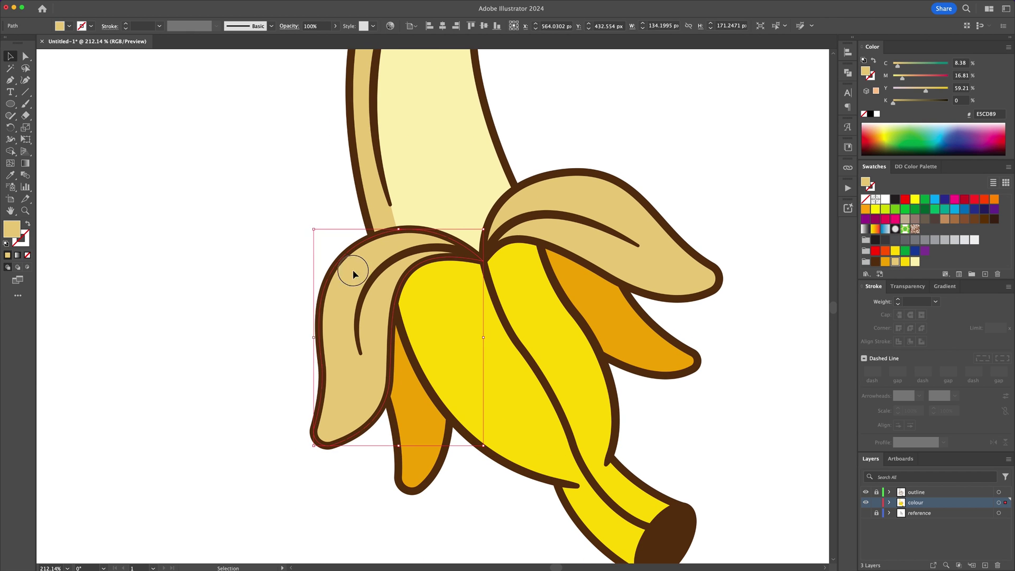
{"action": "key", "text": "shift+m"}
{"action": "left_click_drag", "start_coordinate": [370, 317], "coordinate": [400, 365]}
{"action": "key", "text": "v"}
{"action": "left_click", "coordinate": [296, 315]}
{"action": "left_click", "coordinate": [327, 312]}
{"action": "left_click", "coordinate": [915, 262]}
- Build a matching highlight strip along the upper edge of the right tan peel from an offset copy and fill it with the cream swatch
{"action": "scroll", "coordinate": [506, 231], "scroll_direction": "right", "scroll_amount": 4}
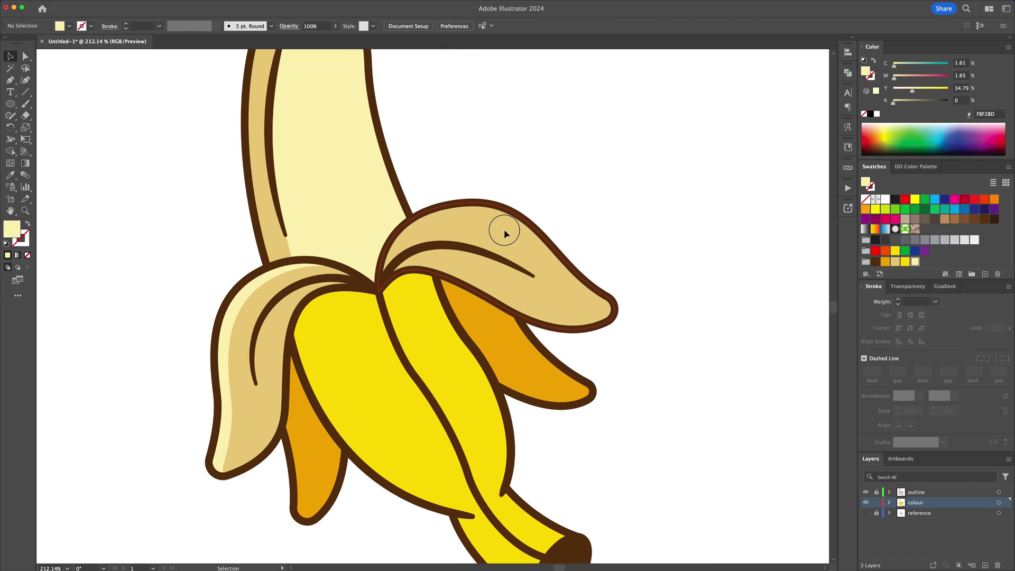
{"action": "left_click_drag", "start_coordinate": [504, 231], "coordinate": [500, 243]}
{"action": "left_click", "coordinate": [503, 217], "text": "shift"}
{"action": "key", "text": "shift+m"}
{"action": "left_click", "coordinate": [506, 317], "text": "alt"}
{"action": "key", "text": "v"}
{"action": "left_click", "coordinate": [552, 255]}
{"action": "left_click", "coordinate": [915, 262]}
{"action": "left_click", "coordinate": [762, 226]}
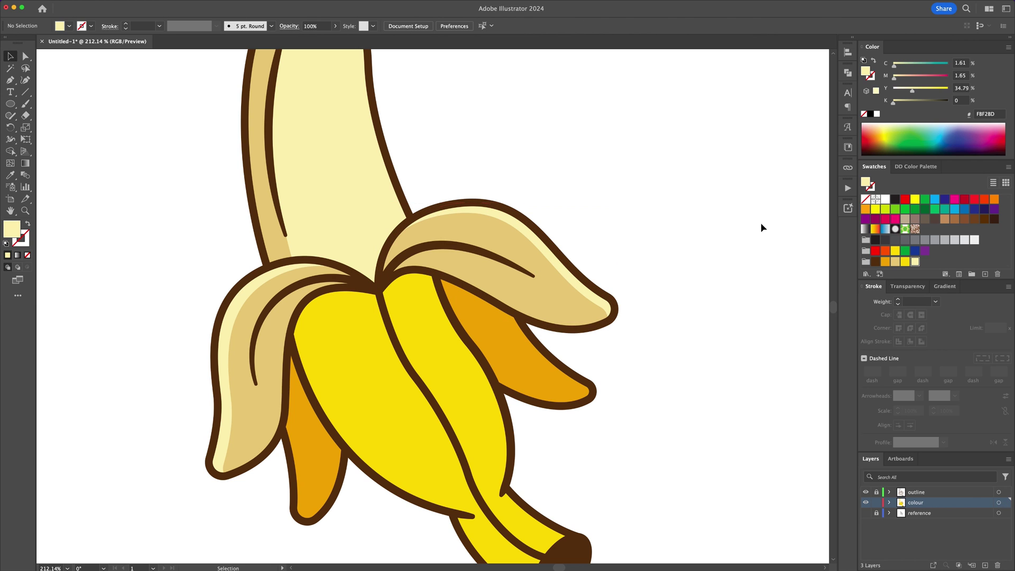
- Draw the curved inner edge of an orange shadow with the Pen tool from the peel junction across the left yellow peel to the stem
{"action": "left_click_drag", "start_coordinate": [637, 306], "coordinate": [694, 252]}
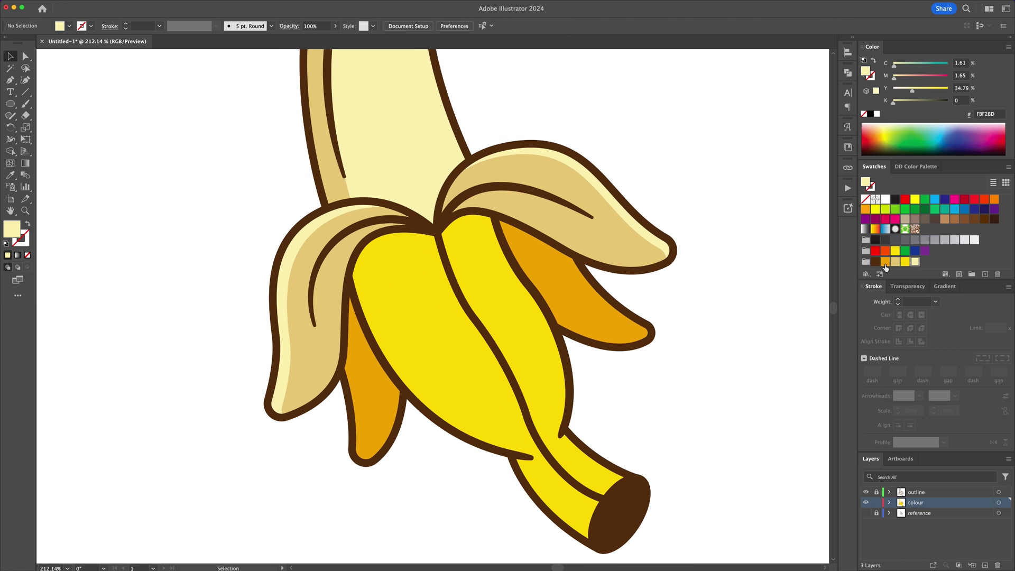
{"action": "left_click", "coordinate": [435, 233]}
{"action": "left_click_drag", "start_coordinate": [376, 306], "coordinate": [371, 311]}
{"action": "left_click_drag", "start_coordinate": [460, 400], "coordinate": [631, 456]}
{"action": "key", "text": "super+z"}
{"action": "left_click", "coordinate": [530, 431]}
{"action": "left_click_drag", "start_coordinate": [608, 493], "coordinate": [579, 383]}
{"action": "left_click_drag", "start_coordinate": [590, 394], "coordinate": [647, 408]}
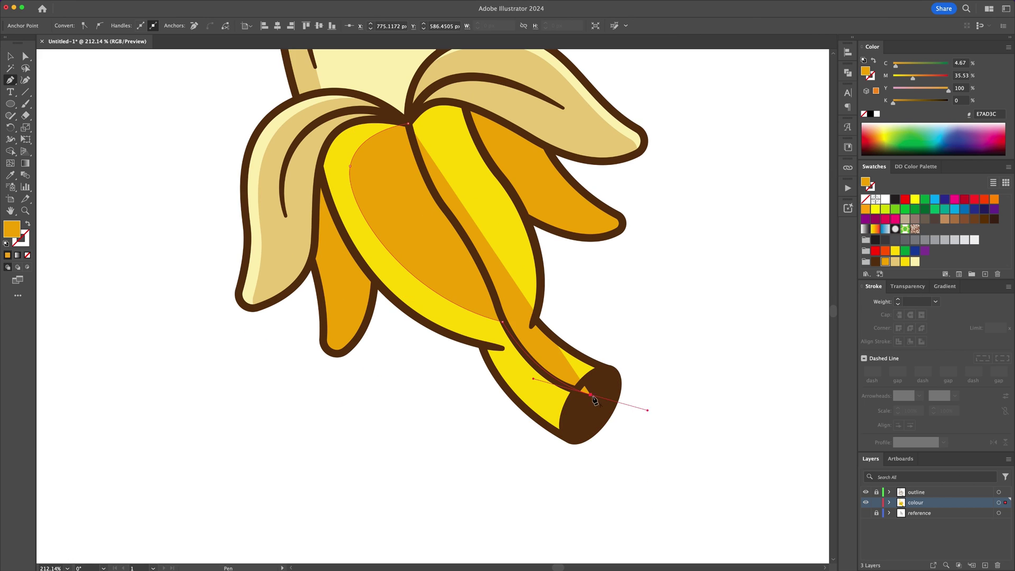
{"action": "left_click", "coordinate": [590, 395]}
- Close the orange shadow shape with points around the outside of the left yellow peel and the stem
{"action": "left_click", "coordinate": [563, 453]}
{"action": "left_click", "coordinate": [437, 384]}
{"action": "left_click", "coordinate": [380, 304]}
{"action": "left_click", "coordinate": [361, 285]}
{"action": "left_click", "coordinate": [307, 198]}
{"action": "left_click", "coordinate": [595, 357]}
- Duplicate the left yellow peel shape in front and confine the orange shadow to it with a clipping mask
{"action": "left_click", "coordinate": [489, 371]}
{"action": "key", "text": "super+c"}
{"action": "key", "text": "super+f"}
{"action": "left_click", "coordinate": [451, 446], "text": "shift"}
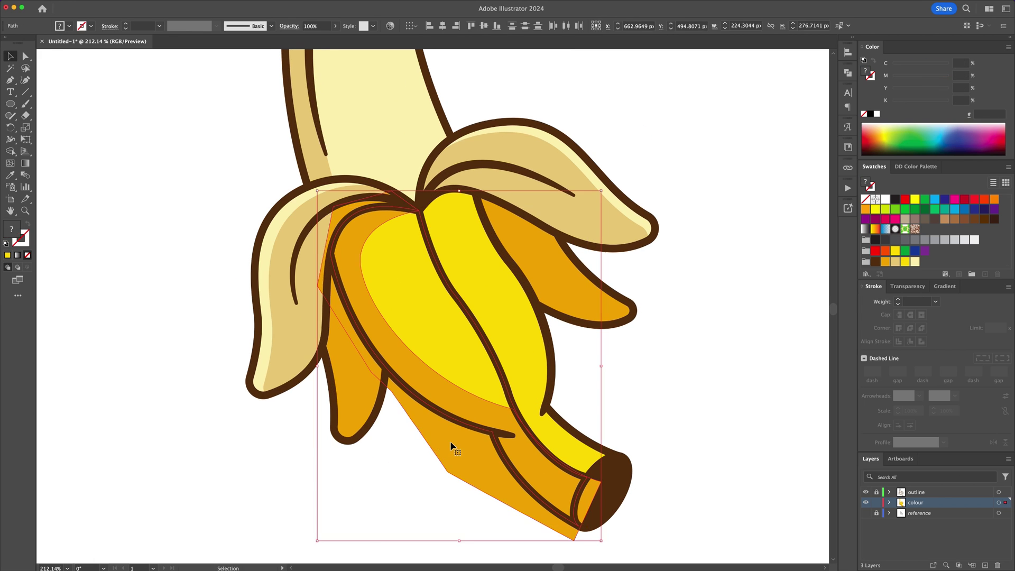
{"action": "key", "text": "super+7"}
{"action": "left_click", "coordinate": [678, 330]}
- Draw a small curved shadow shape across the top of the right yellow peel and fill it with the sampled shadow orange
{"action": "left_click", "coordinate": [418, 210]}
{"action": "left_click_drag", "start_coordinate": [483, 216], "coordinate": [514, 233]}
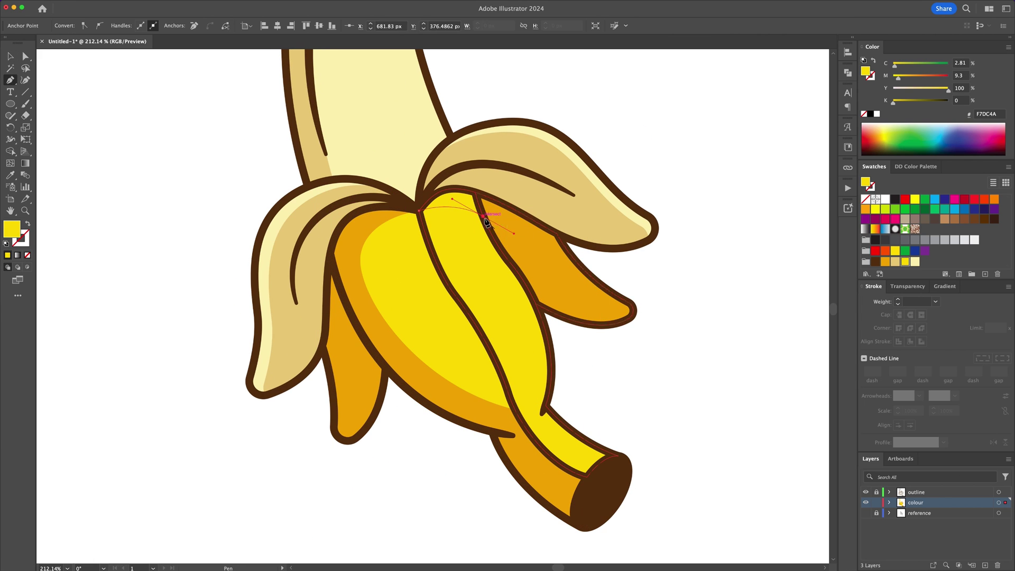
{"action": "left_click", "coordinate": [419, 210]}
{"action": "key", "text": "i"}
{"action": "left_click", "coordinate": [365, 225]}
- Confine the small orange shadow to the right yellow peel with a clipping mask
{"action": "key", "text": "v"}
{"action": "left_click", "coordinate": [447, 229], "text": "shift"}
{"action": "key", "text": "super+7"}
{"action": "left_click", "coordinate": [675, 136]}
- Draw a curved highlight line with a white stroke and no fill along the right side of the upper banana flesh
{"action": "left_click_drag", "start_coordinate": [671, 134], "coordinate": [590, 261]}
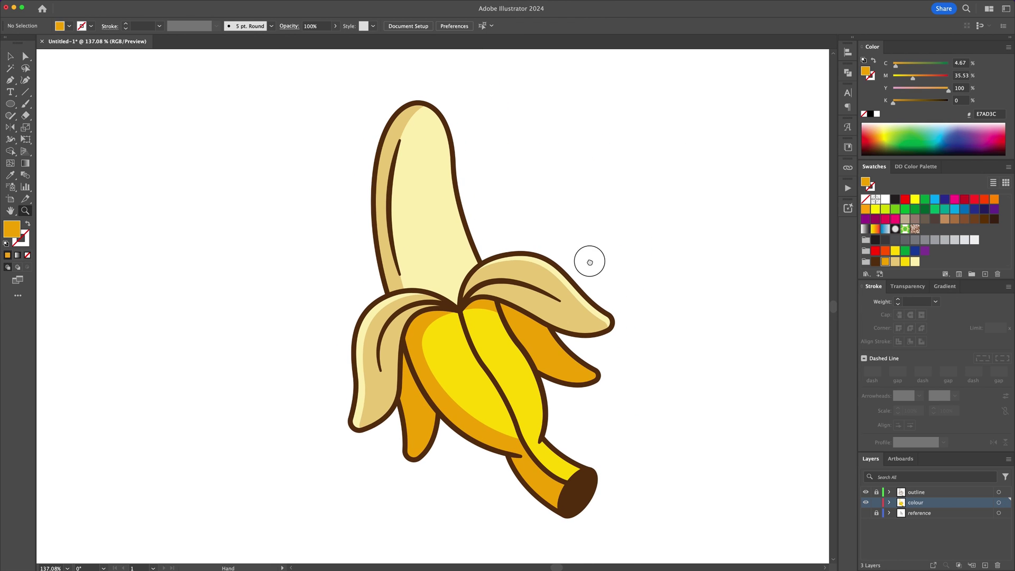
{"action": "left_click_drag", "start_coordinate": [452, 168], "coordinate": [469, 165]}
{"action": "left_click", "coordinate": [885, 200]}
{"action": "left_click", "coordinate": [873, 61]}
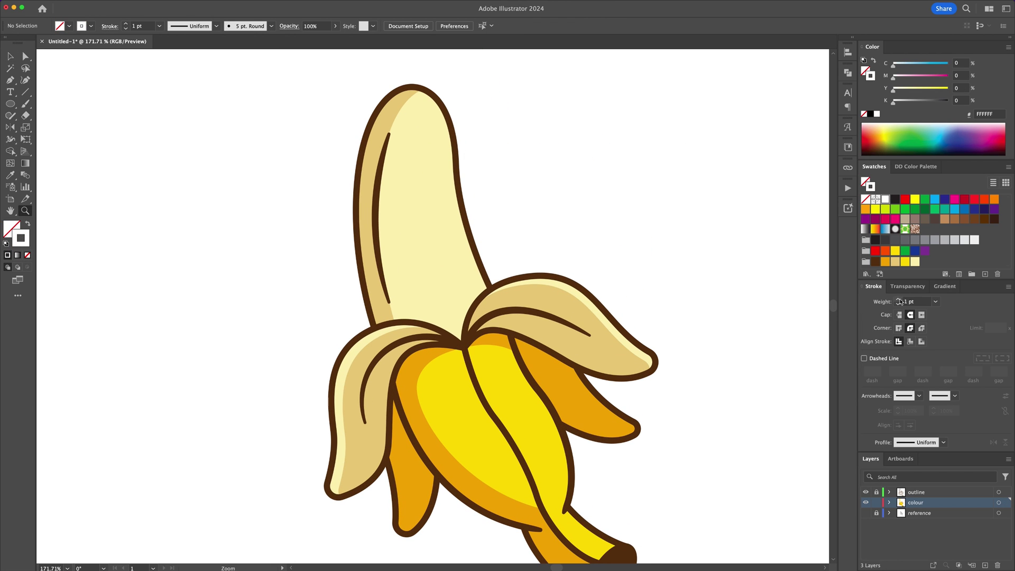
{"action": "left_click", "coordinate": [899, 300]}
{"action": "key", "text": "p"}
{"action": "left_click", "coordinate": [433, 164]}
{"action": "left_click_drag", "start_coordinate": [464, 279], "coordinate": [496, 343]}
{"action": "key", "text": "v"}
- Widen the middle of the white flesh highlight with the Width tool and convert its stroke to an outlined shape
{"action": "key", "text": "shift+w"}
{"action": "key", "text": "v"}
{"action": "left_click_drag", "start_coordinate": [441, 227], "coordinate": [445, 208]}
{"action": "left_click", "coordinate": [95, 4]}
{"action": "mouse_move", "coordinate": [107, 212]}
{"action": "left_click", "coordinate": [207, 235]}
- Rotate the white flesh highlight by about -3 degrees to follow the banana's right edge
{"action": "key", "text": "r"}
{"action": "left_click_drag", "start_coordinate": [467, 145], "coordinate": [471, 146]}
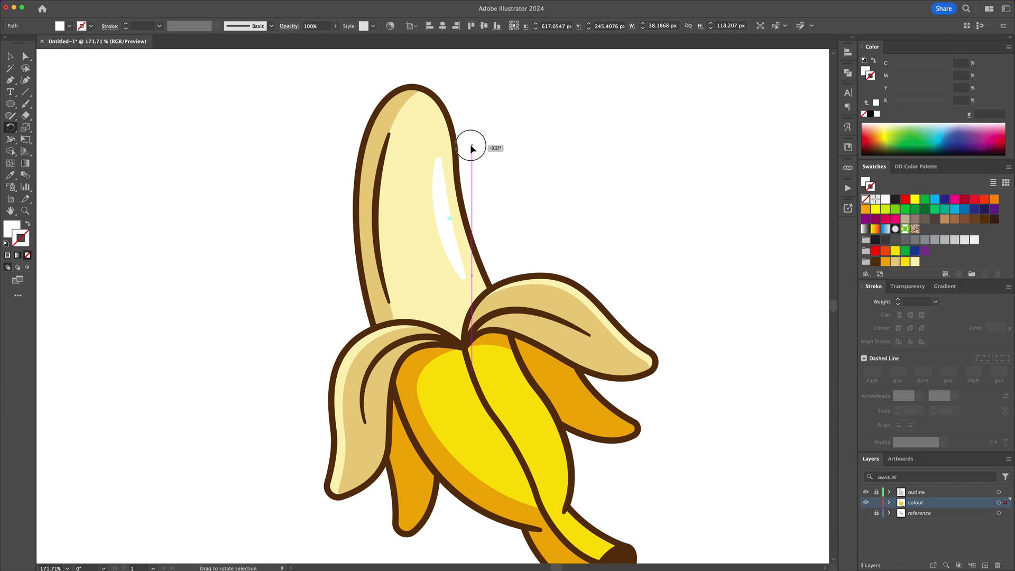
{"action": "key", "text": "v"}
{"action": "left_click", "coordinate": [553, 153]}
- Set the opacity of the white flesh highlight to 60%
{"action": "left_click", "coordinate": [443, 222]}
{"action": "left_click", "coordinate": [914, 286]}
{"action": "left_click_drag", "start_coordinate": [948, 301], "coordinate": [886, 303]}
{"action": "type", "text": "60"}
{"action": "left_click", "coordinate": [676, 196]}
- Draw a curved highlight line near the outer edge of the right yellow peel with a white stroke and no fill
{"action": "key", "text": "z"}
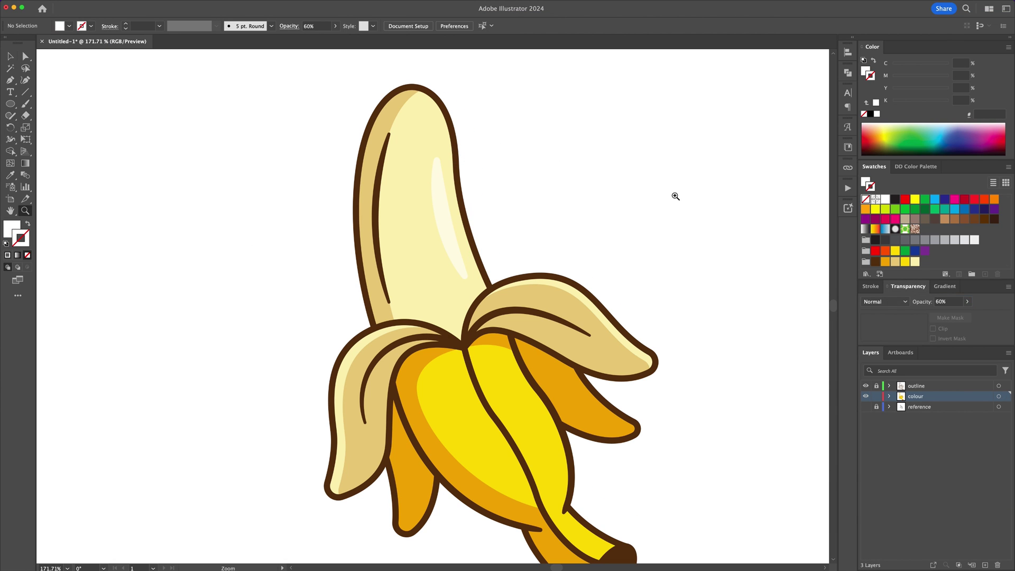
{"action": "left_click_drag", "start_coordinate": [510, 351], "coordinate": [551, 358]}
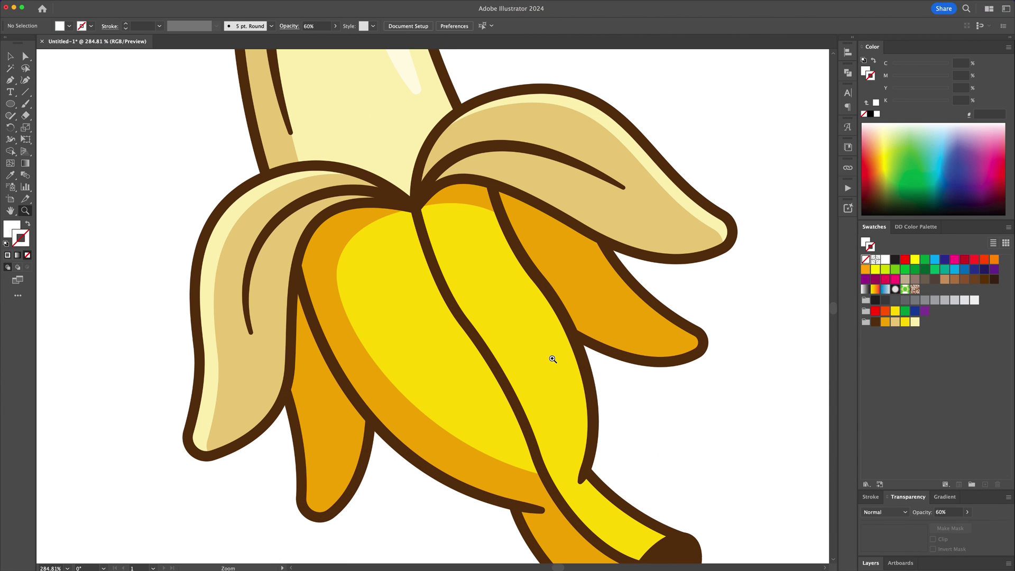
{"action": "key", "text": "p"}
{"action": "left_click", "coordinate": [528, 304]}
{"action": "left_click_drag", "start_coordinate": [569, 422], "coordinate": [574, 486]}
{"action": "key", "text": "v"}
{"action": "key", "text": "shift+x"}
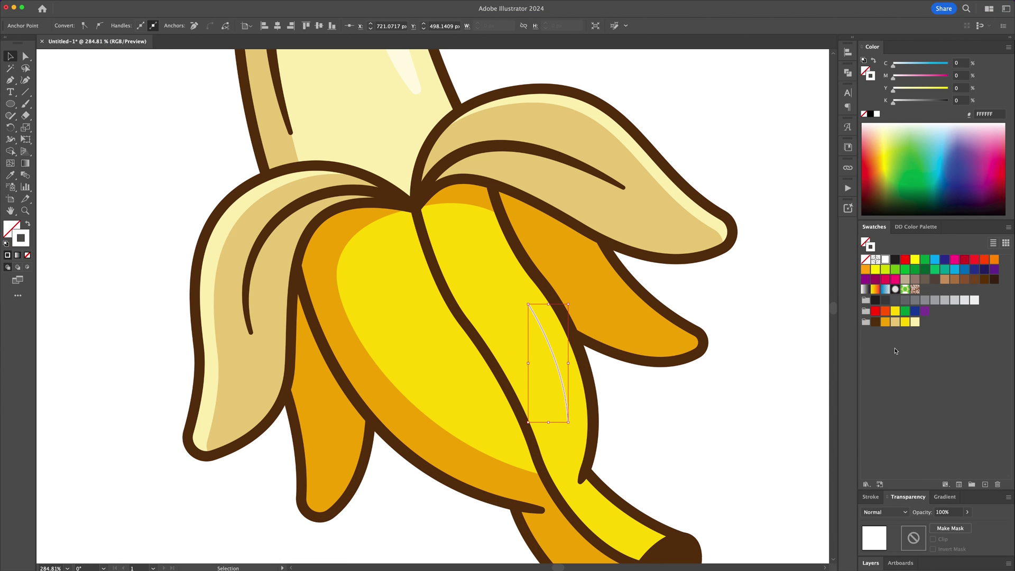
- Widen the middle of the yellow peel's white highlight to about 11.75 pt with the Width tool and outline its stroke
{"action": "left_click", "coordinate": [870, 497]}
{"action": "left_click", "coordinate": [871, 563]}
{"action": "left_click", "coordinate": [898, 226]}
{"action": "left_click", "coordinate": [910, 240]}
{"action": "key", "text": "shift+w"}
{"action": "left_click_drag", "start_coordinate": [552, 349], "coordinate": [562, 346]}
{"action": "key", "text": "v"}
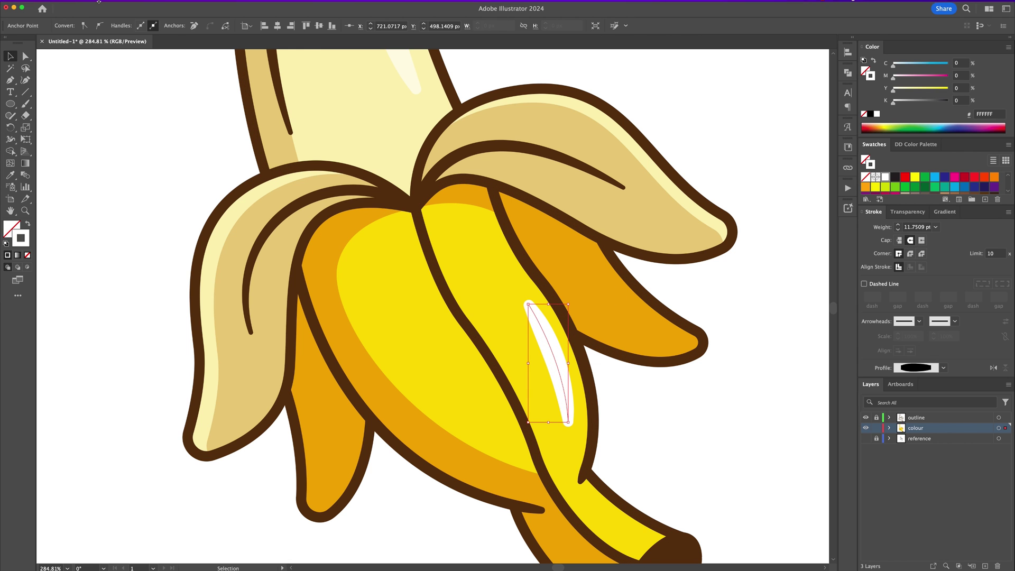
{"action": "left_click", "coordinate": [96, 5]}
{"action": "left_click", "coordinate": [203, 234]}
- Lower the opacity of the white highlight on the right yellow peel so that it is semi-transparent
{"action": "left_click", "coordinate": [907, 212]}
{"action": "key", "text": "ctrl+F10"}
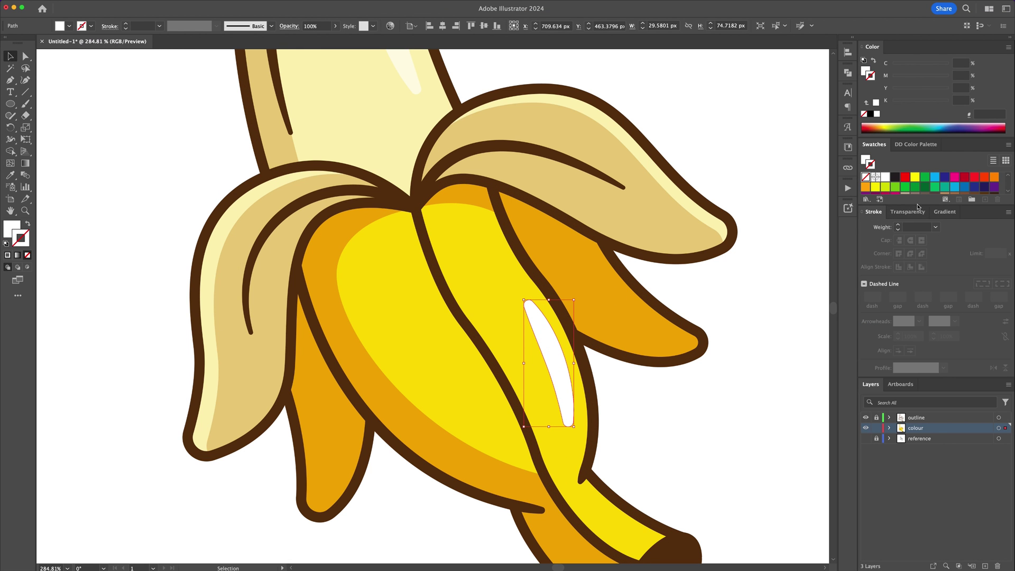
{"action": "left_click_drag", "start_coordinate": [918, 205], "coordinate": [919, 269]}
{"action": "left_click", "coordinate": [916, 144]}
{"action": "left_click", "coordinate": [955, 201]}
{"action": "key", "text": "super+z"}
{"action": "key", "text": "x"}
{"action": "left_click", "coordinate": [947, 206]}
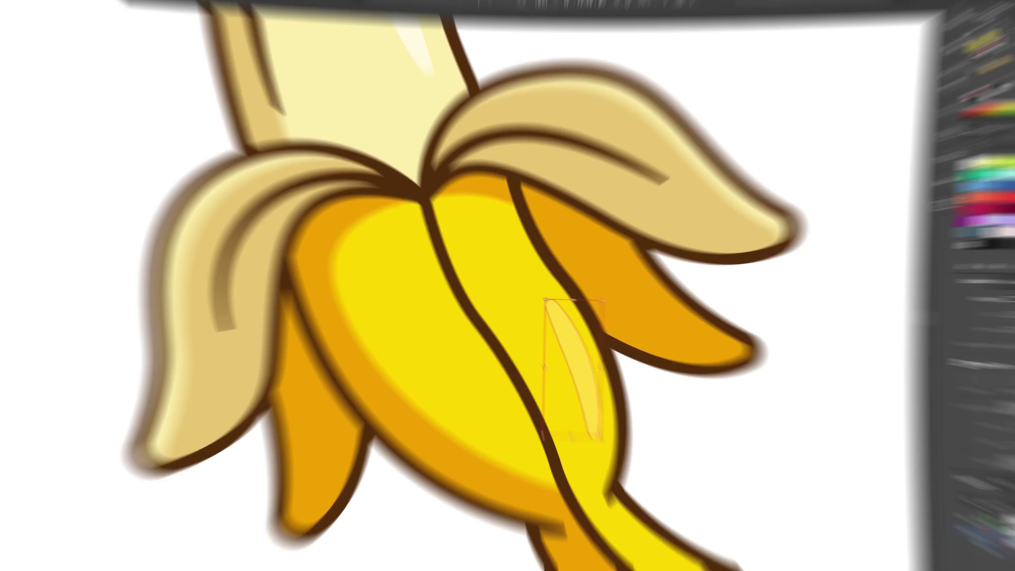